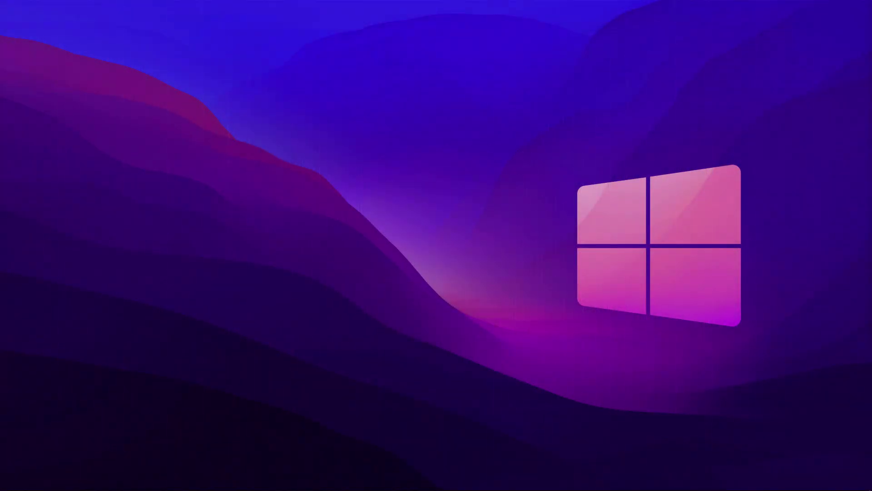
Run ipconfig in Command Prompt and select the Ethernet default gateway 192.168.31.1
key(super+r)
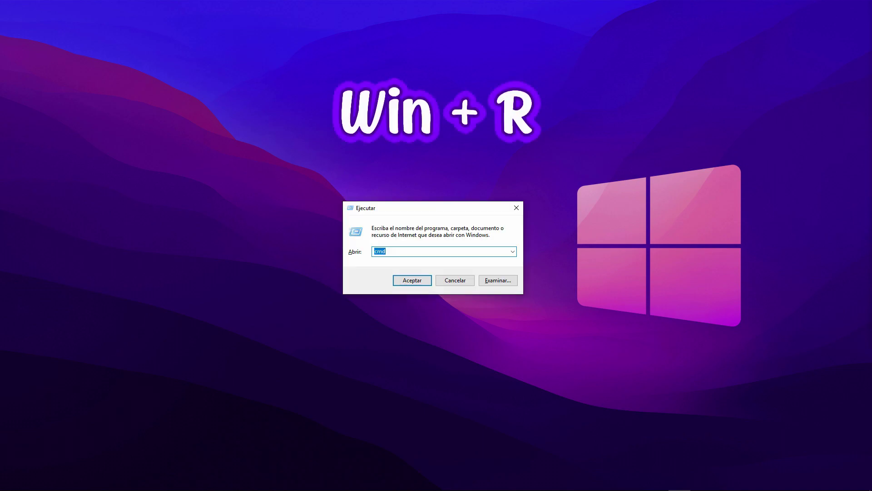
text(cmd)
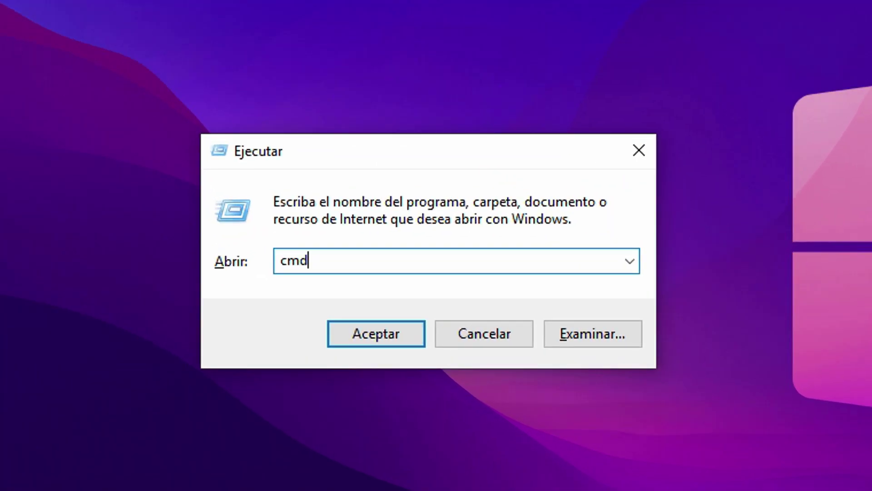
key(Return)
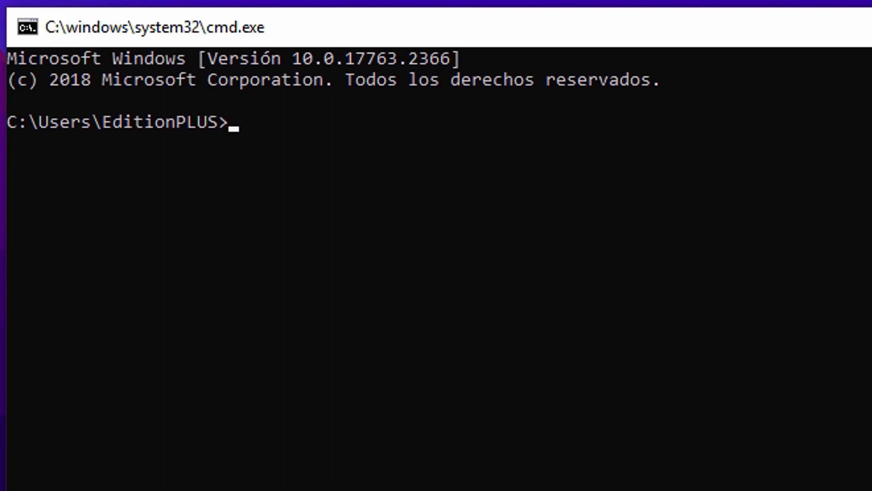
text(ipconfig)
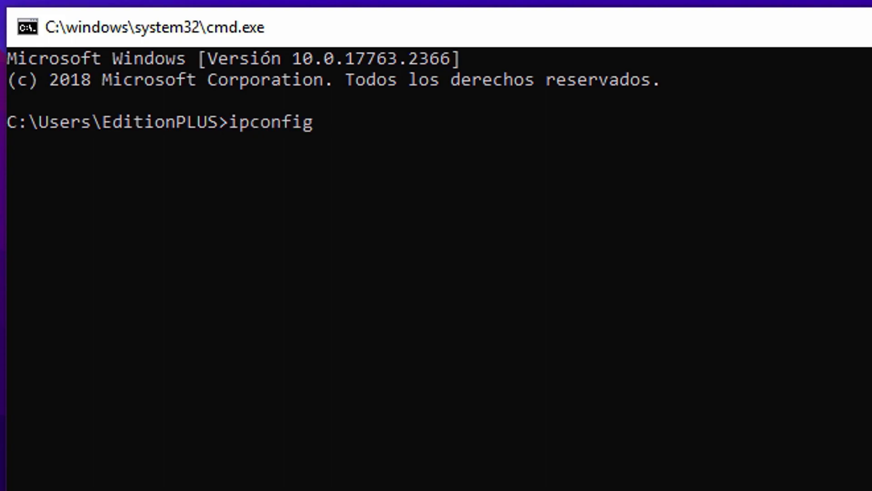
key(Return)
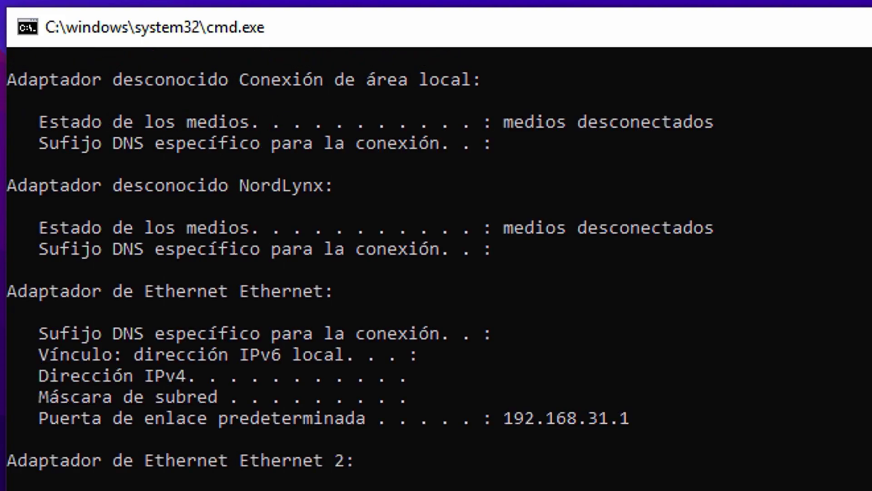
drag(39, 417, 376, 417)
drag(641, 417, 503, 417)
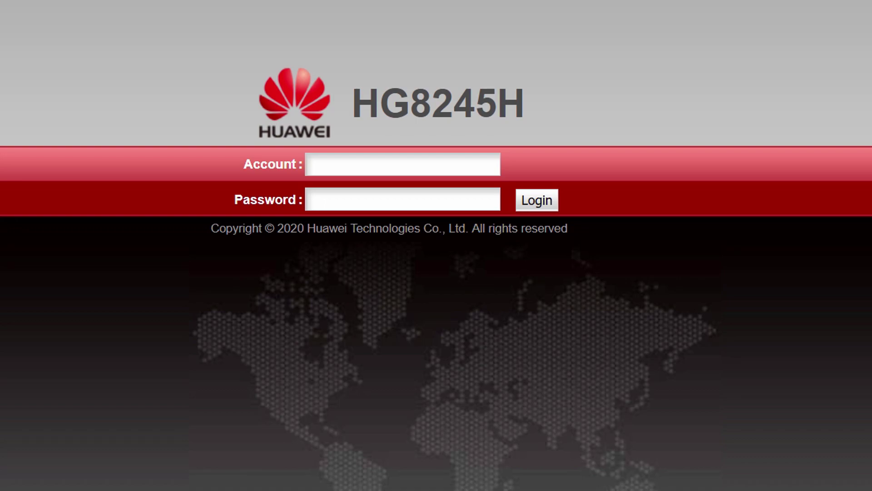
Search Google for 'HG8245H pdf', find the default credentials, and log in to the router
drag(352, 104, 524, 103)
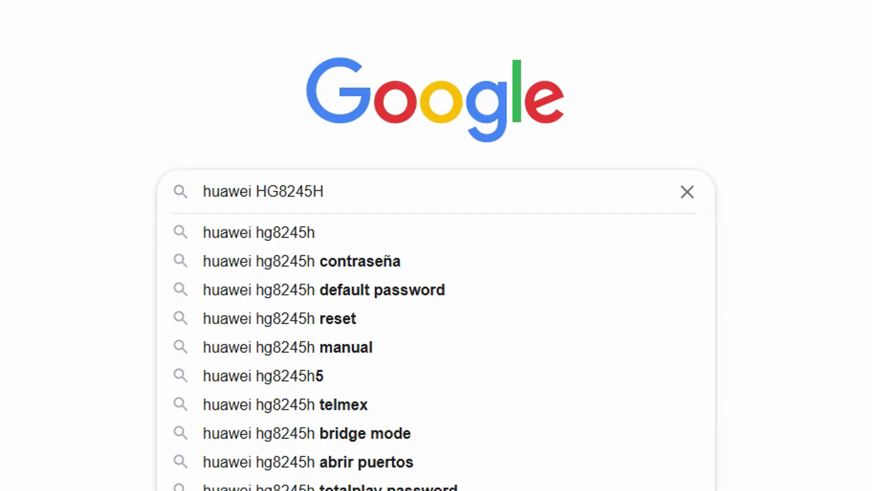
text(pdf)
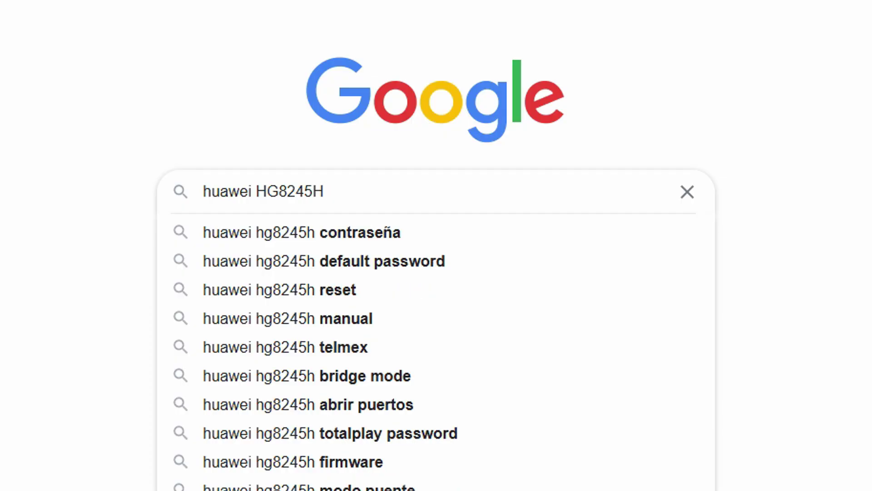
key(Escape)
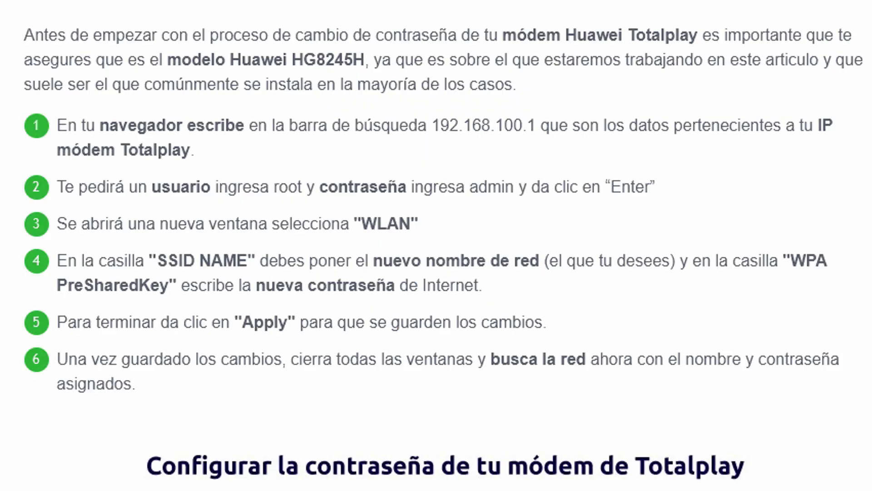
drag(56, 187, 656, 187)
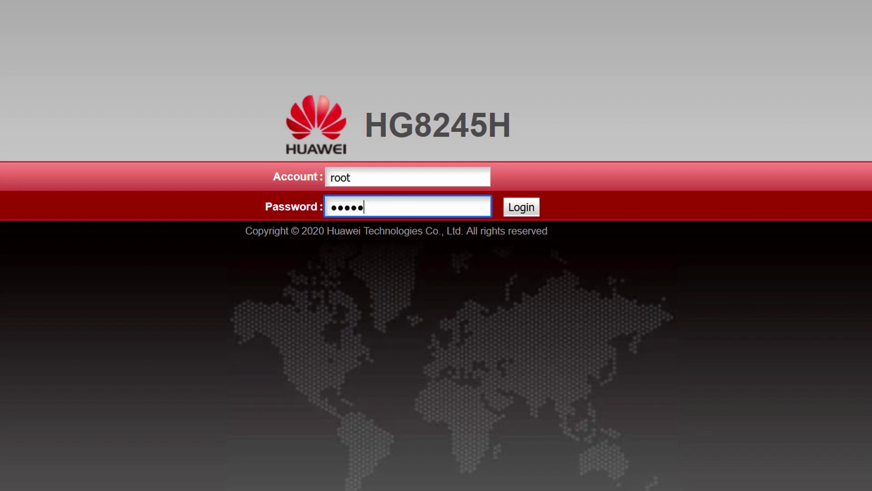
key(Return)
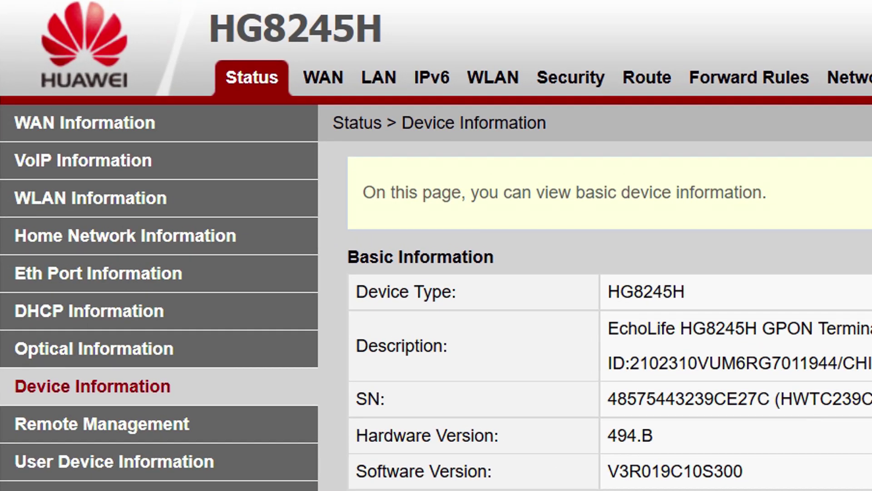
Start a new port mapping named bombsquad with realme-C11-2021 as the internal host
click(748, 77)
click(129, 160)
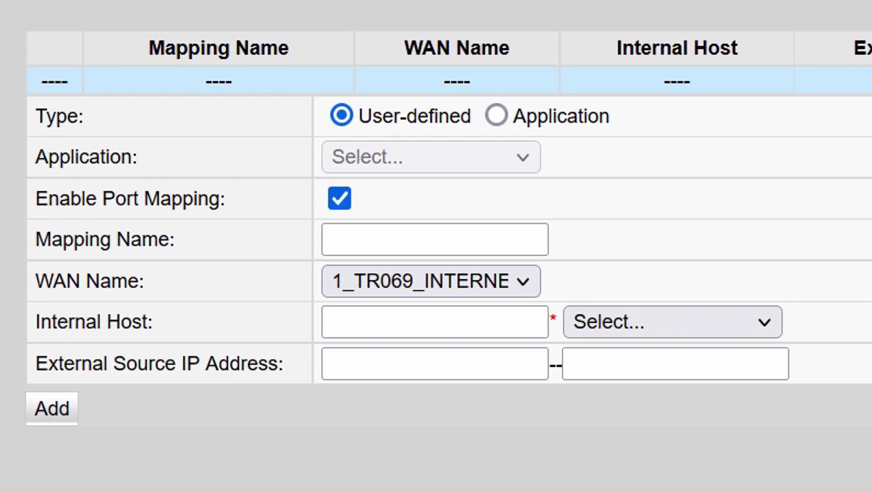
click(435, 239)
text(bo)
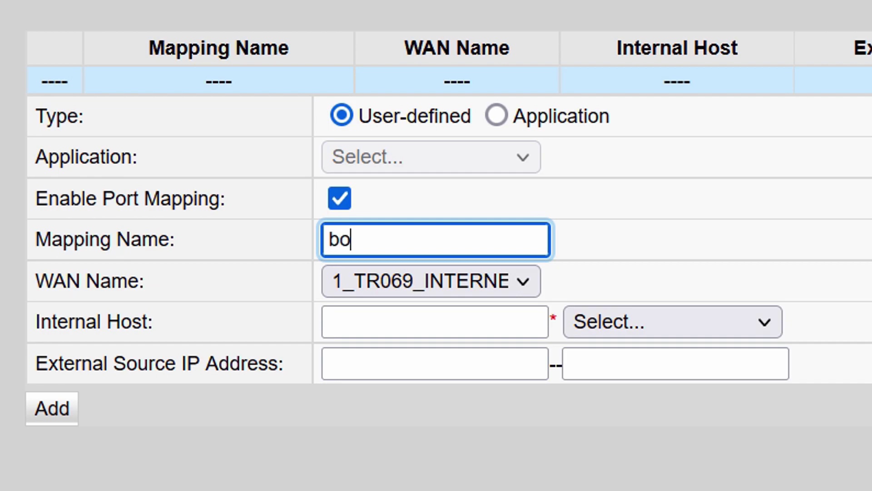
text(mbsquad)
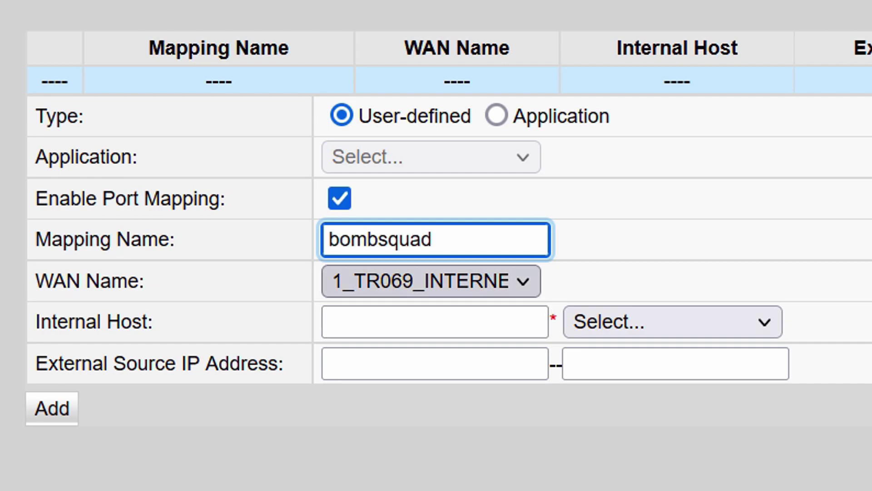
click(672, 322)
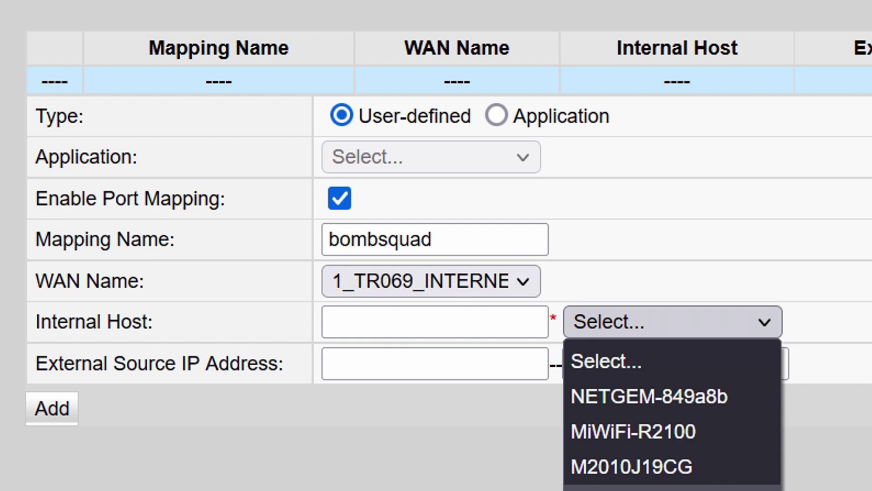
click(672, 489)
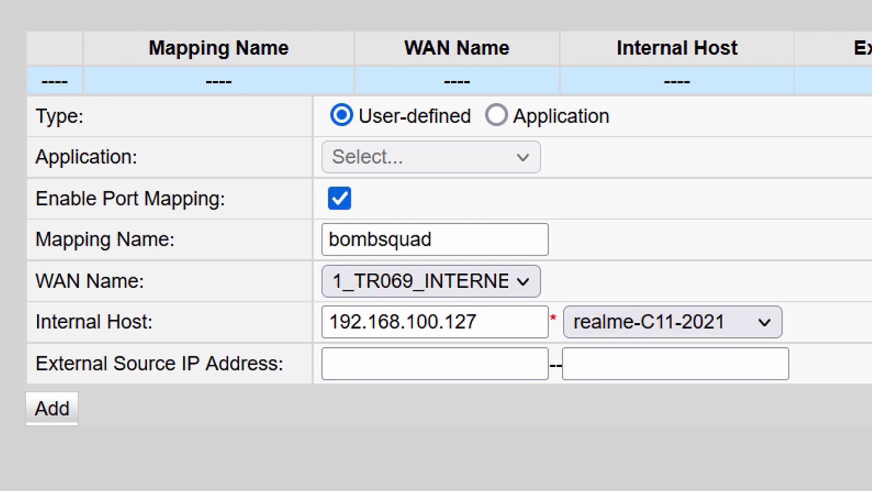
Add a UDP entry with external port range 43210–43210
click(52, 408)
click(414, 417)
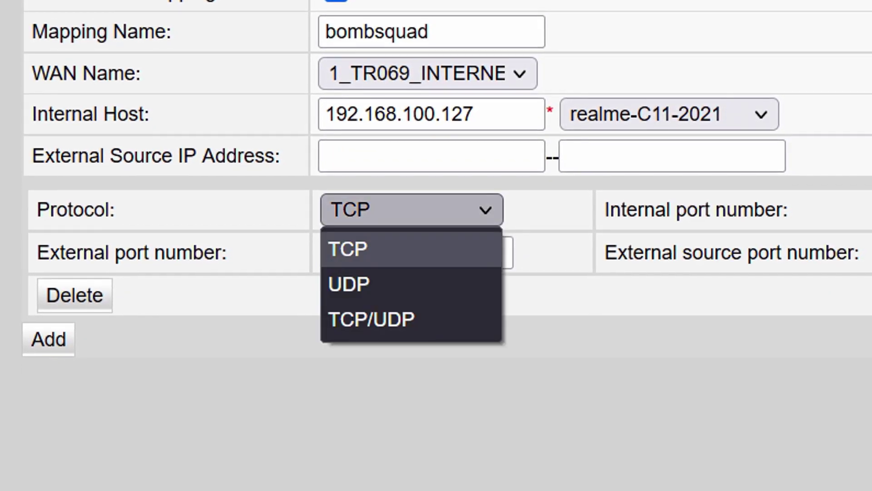
click(348, 284)
click(364, 252)
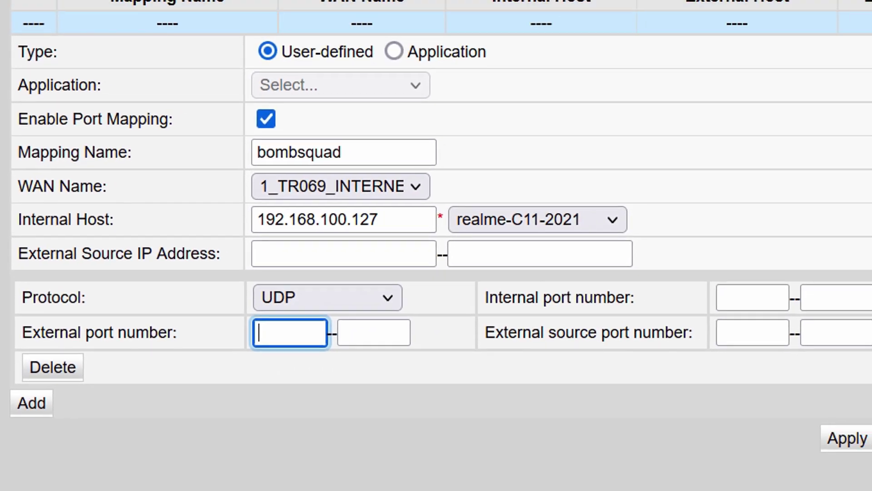
text(43210)
click(340, 360)
text(43210)
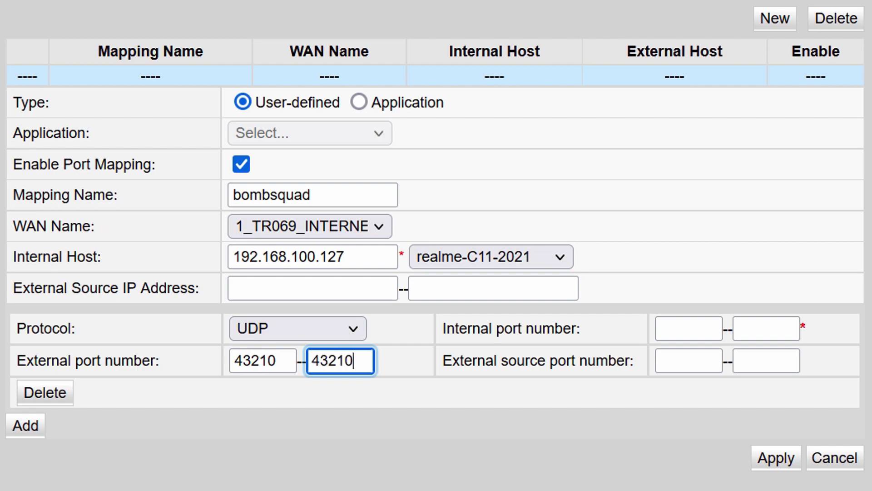
Set the internal port range to 43210–43210 and apply the bombsquad mapping
click(689, 328)
text(43210)
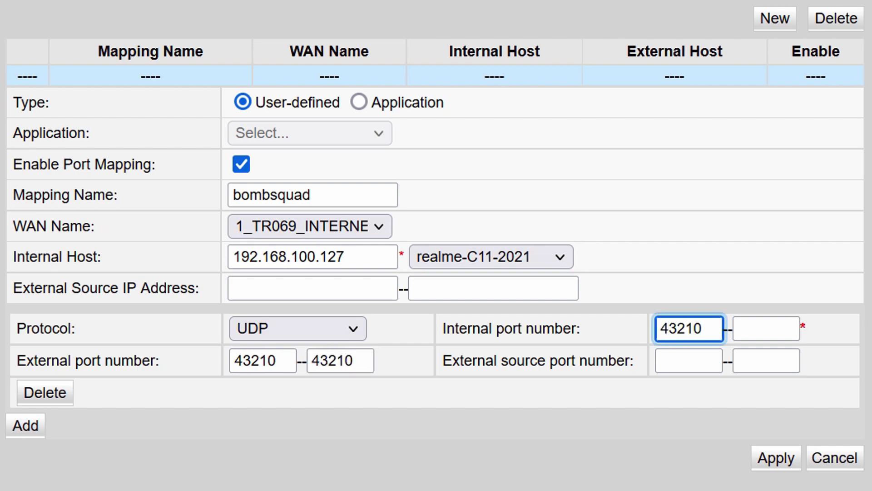
click(767, 328)
text(43210)
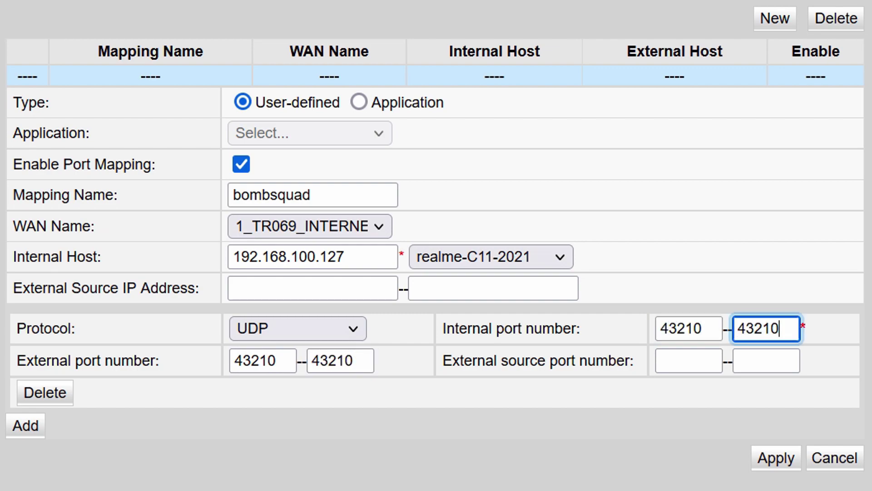
click(776, 457)
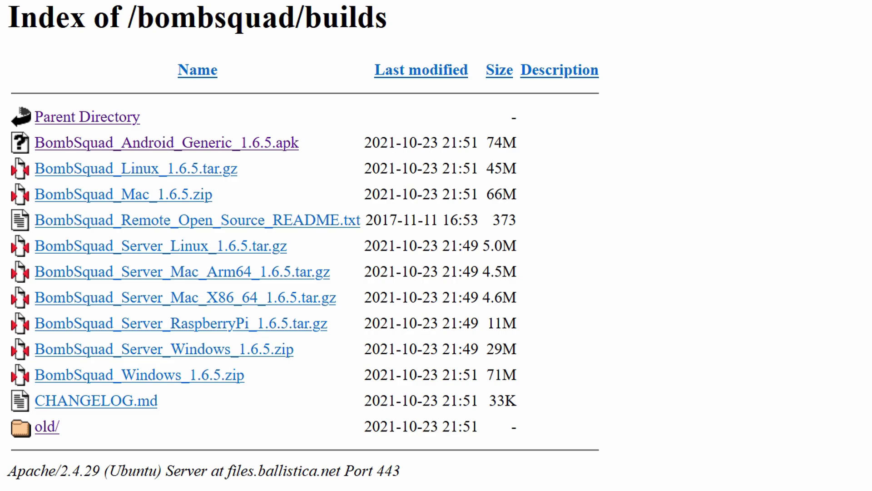
Open config.yaml from the extracted BombSquad_Server_Windows_1.6.5 folder with Edit with Notepad++
drag(294, 349, 34, 349)
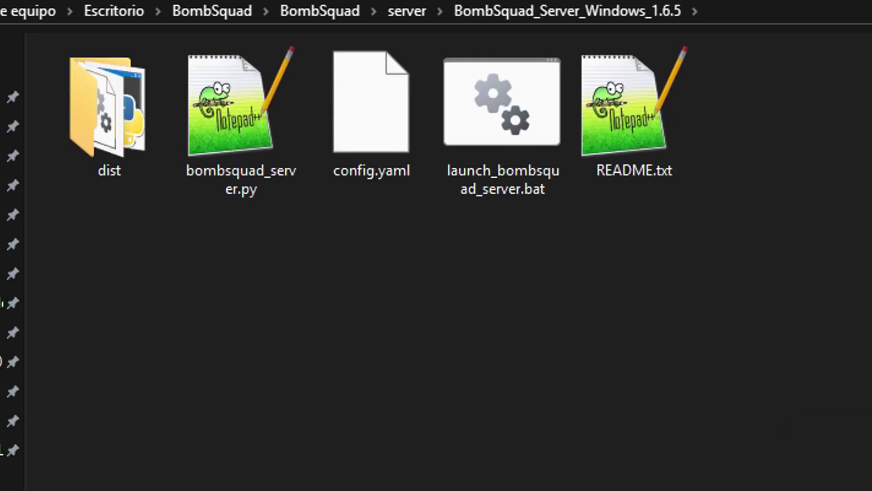
drag(121, 211, 682, 43)
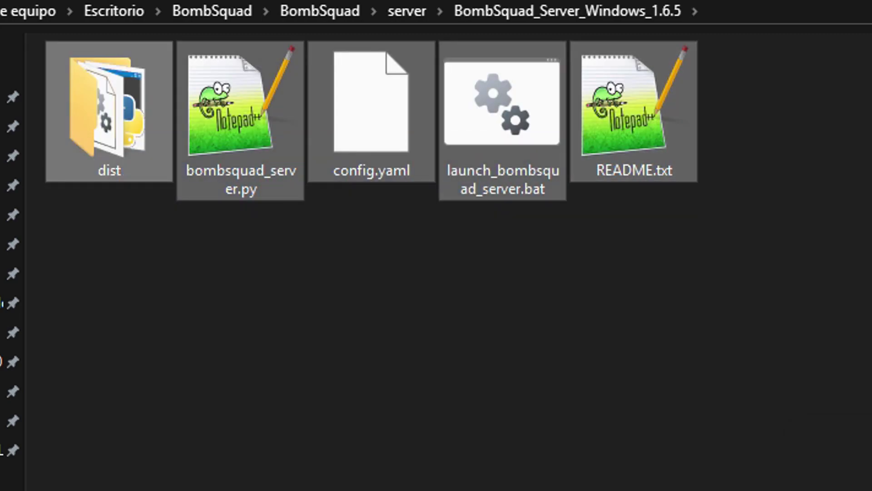
click(502, 120)
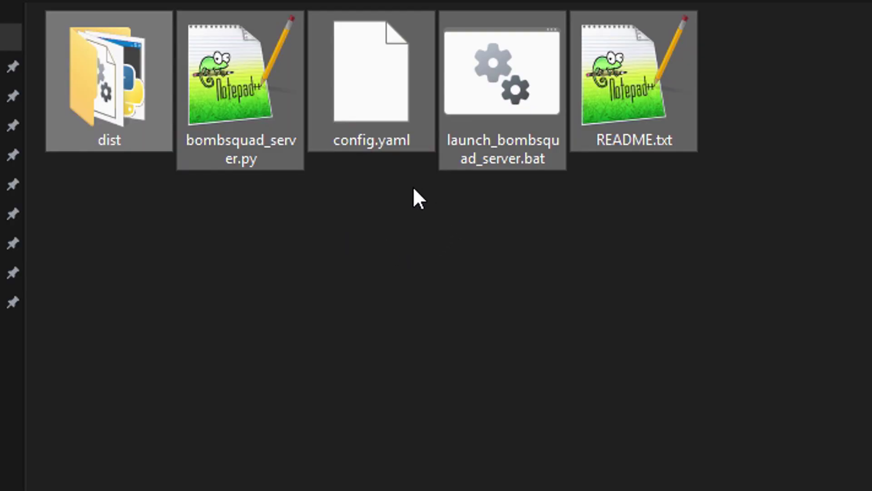
click(413, 186)
click(366, 103)
right_click(413, 101)
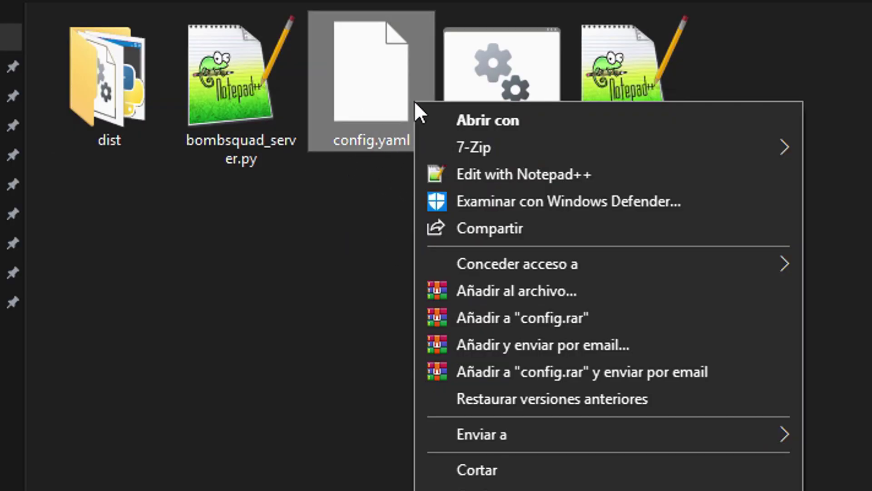
click(478, 171)
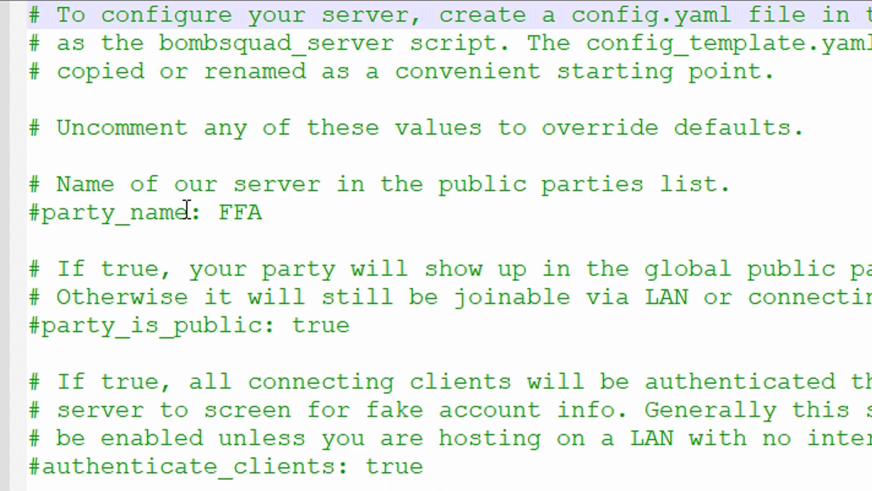
Uncomment the party_name: FFA and party_is_public lines
click(42, 213)
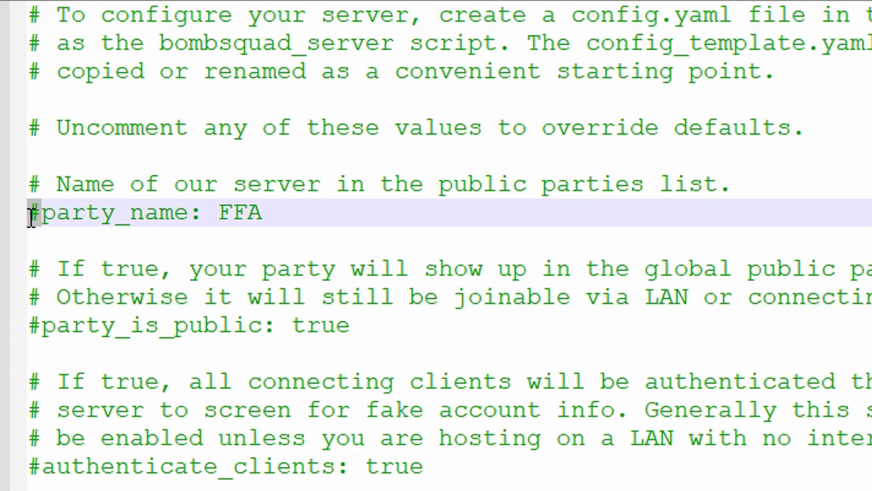
drag(298, 213, 34, 214)
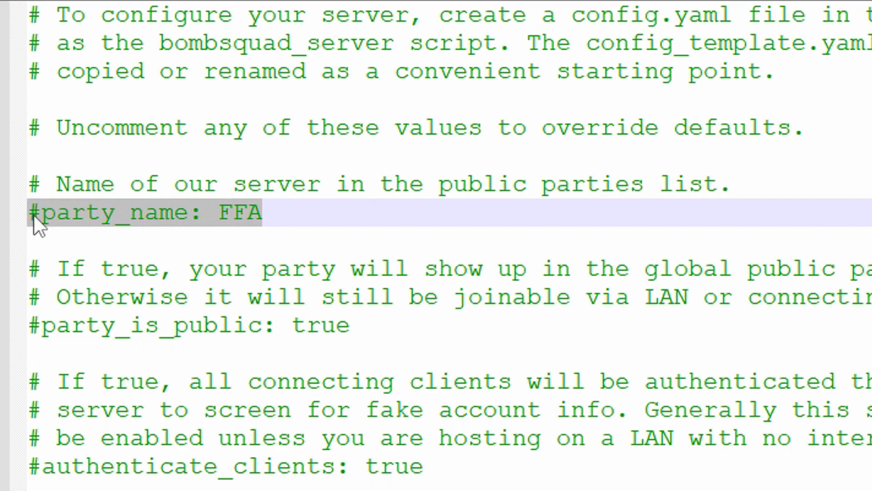
click(42, 214)
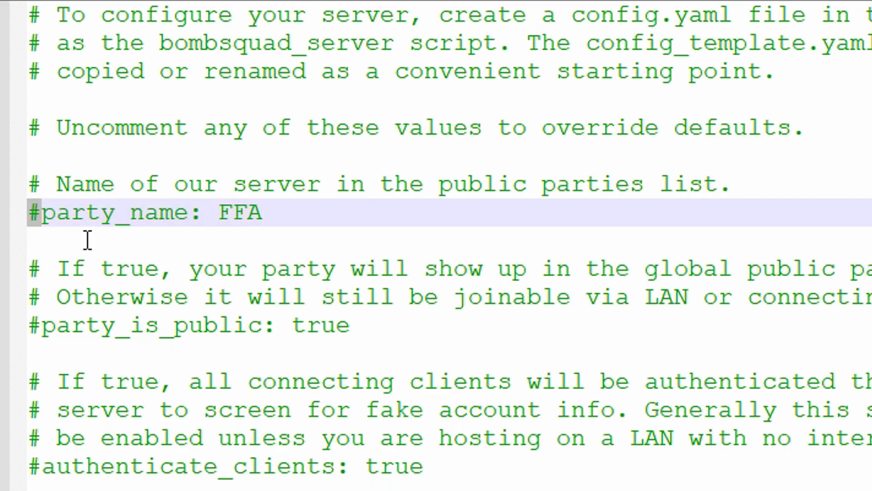
key(BackSpace)
click(290, 225)
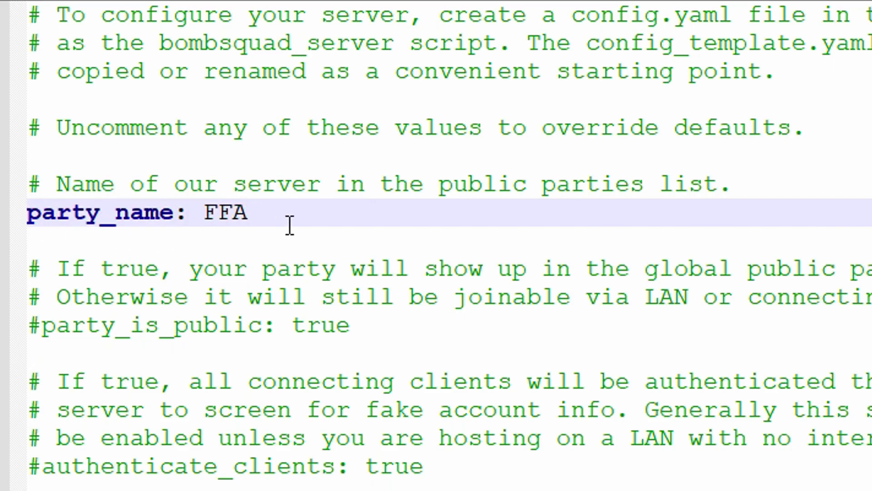
drag(268, 210, 27, 214)
drag(351, 325, 45, 327)
click(42, 326)
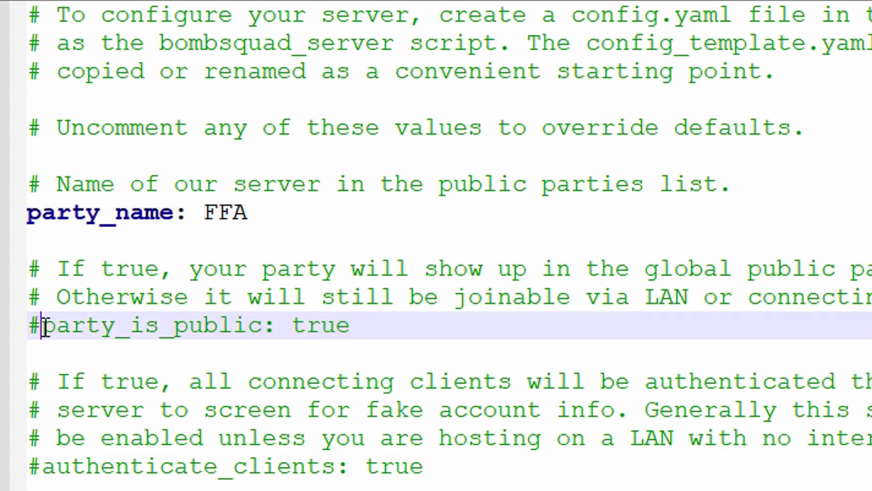
key(BackSpace)
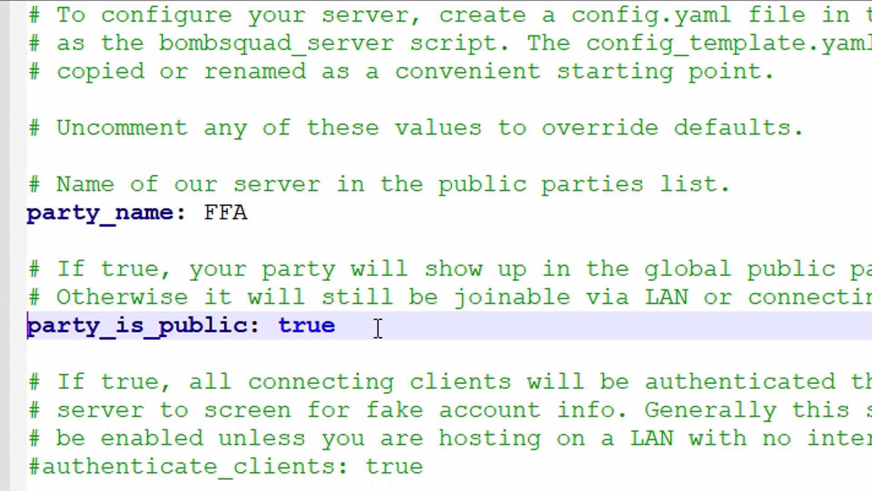
Uncomment the admins line and its admin id entry
scroll(368, 353, down, 5)
click(44, 219)
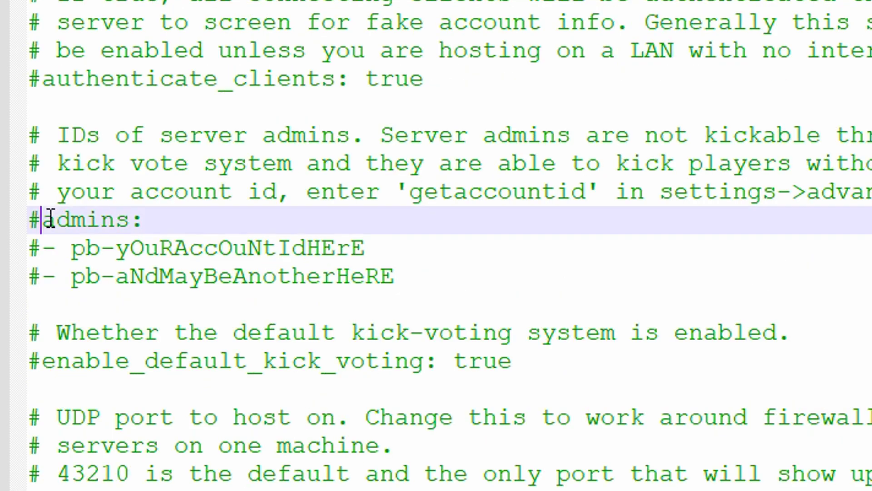
key(BackSpace)
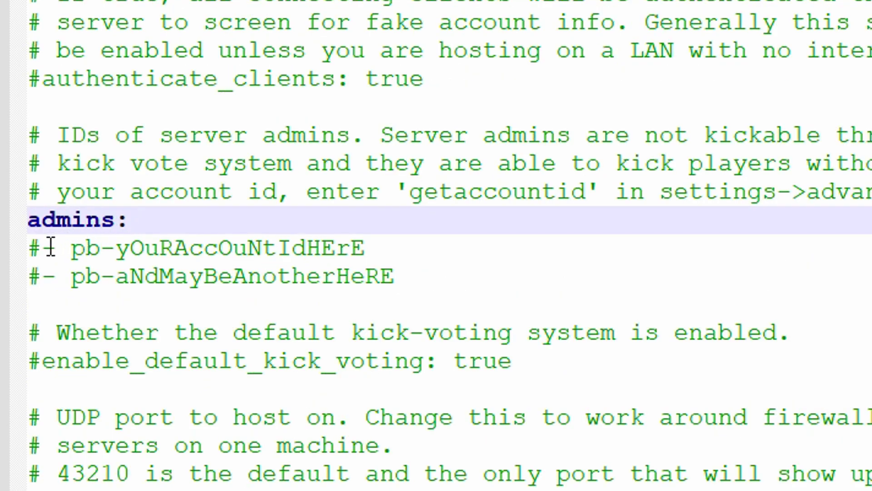
click(42, 247)
key(BackSpace)
click(44, 276)
scroll(321, 232, down, 6)
drag(321, 232, 20, 243)
Uncomment max_party_size: 6, playlist_code: 12345 and stats_url
click(45, 227)
key(BackSpace)
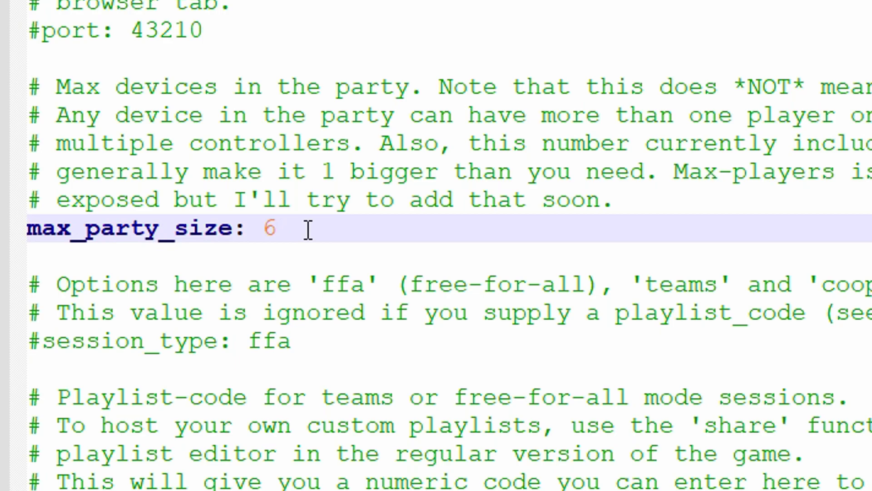
scroll(315, 229, down, 3)
drag(424, 282, 32, 285)
click(40, 286)
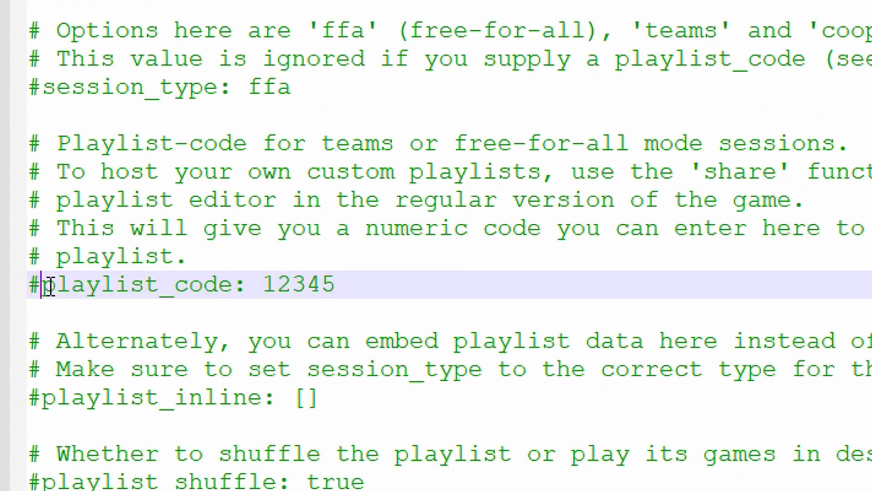
key(BackSpace)
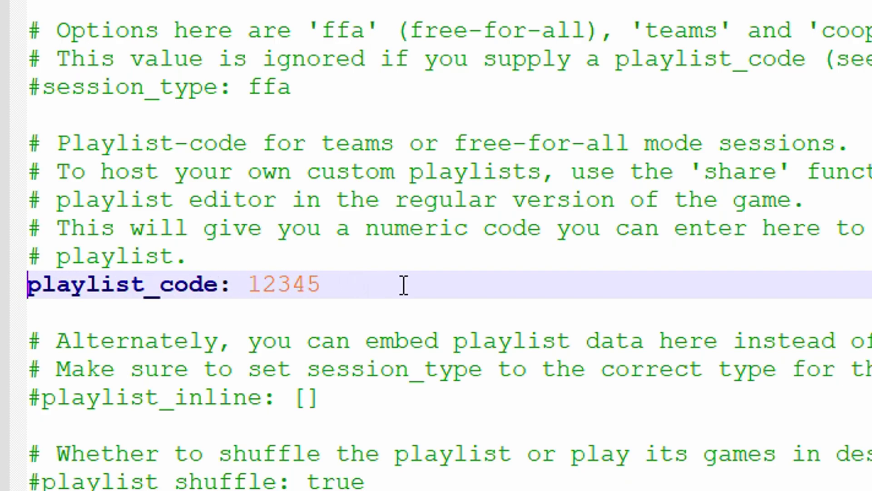
scroll(401, 284, down, 5)
click(16, 238)
click(41, 235)
key(BackSpace)
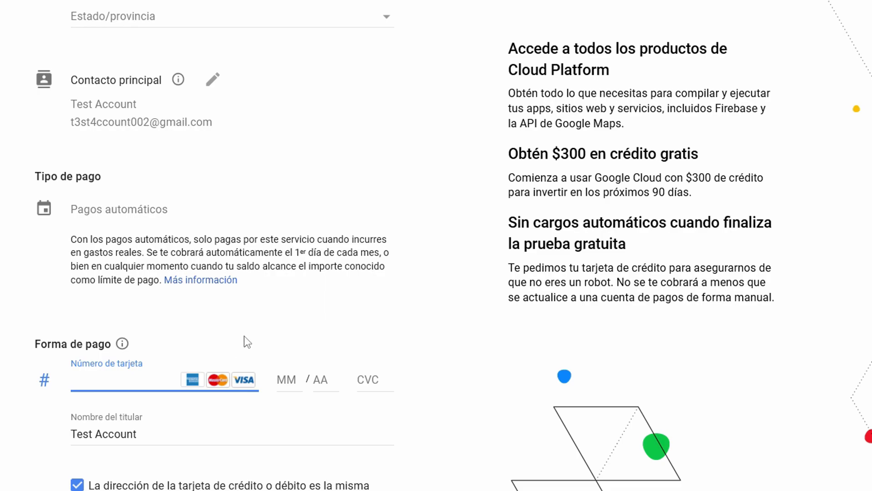
Check the accepted payment methods and begin entering the card number on the Forma de pago form
scroll(245, 338, down, 2)
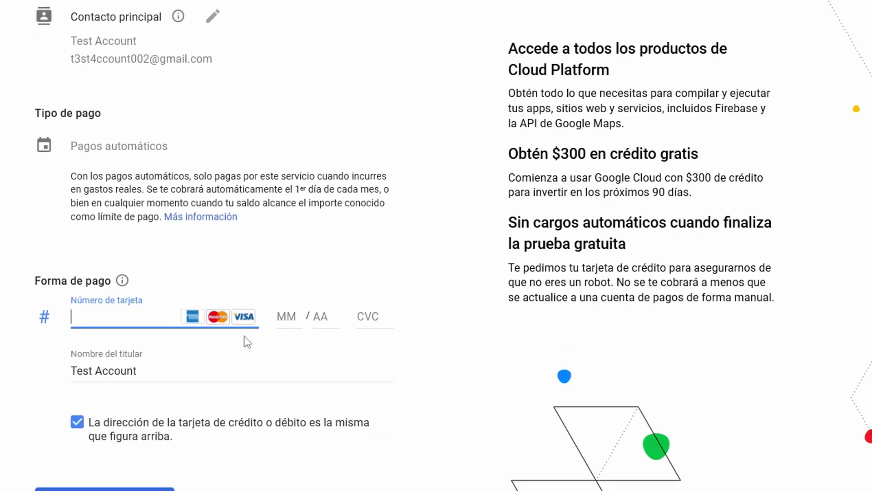
click(123, 278)
click(431, 340)
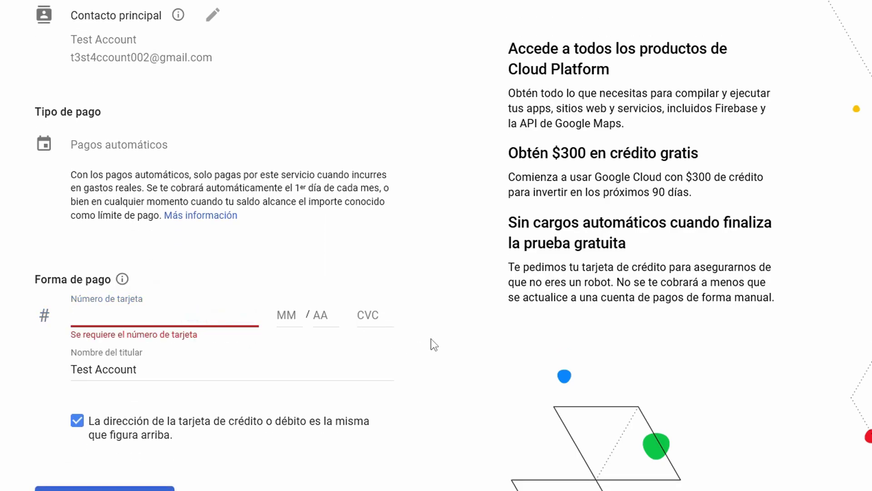
click(152, 320)
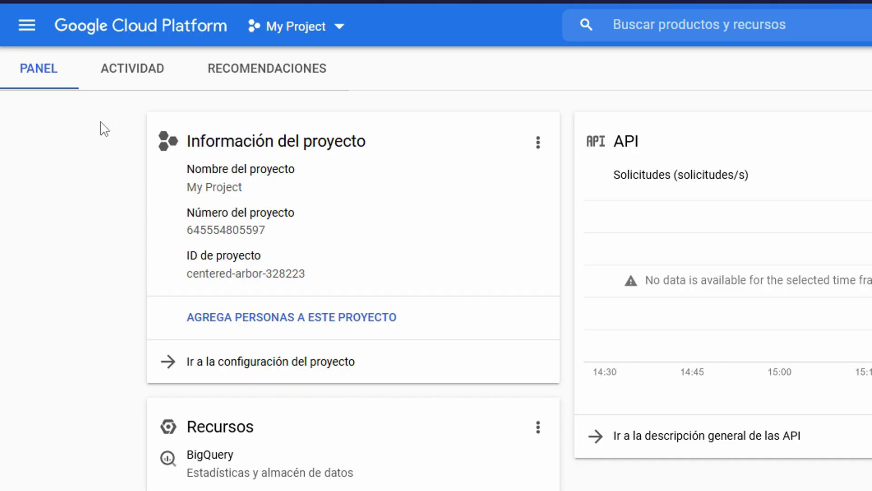
Go to Compute Engine VM instances and start a new instance named server
click(26, 27)
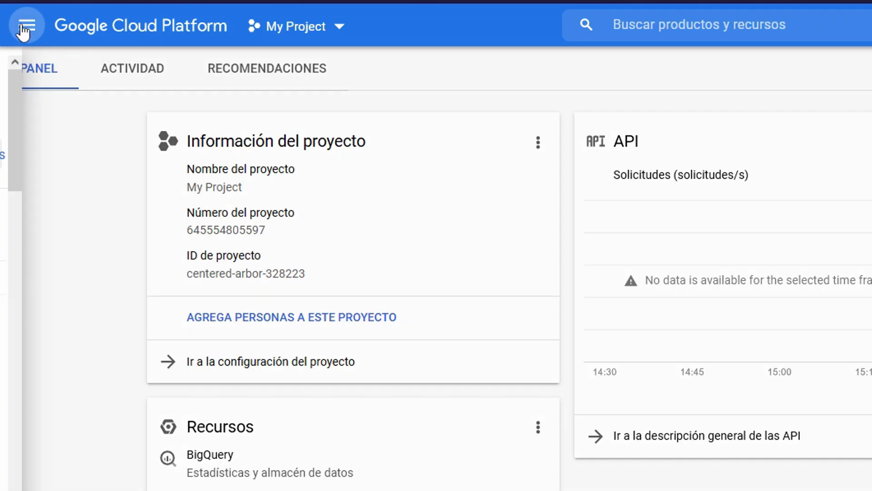
scroll(102, 379, down, 3)
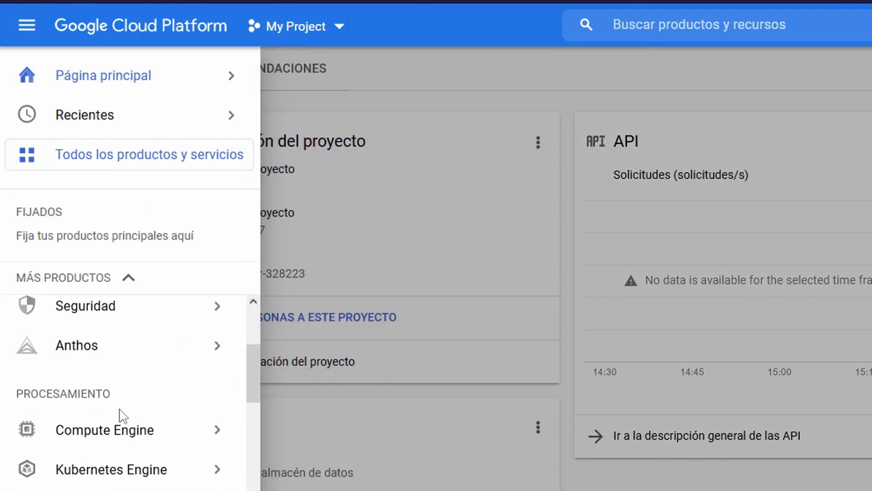
mouse_move(125, 435)
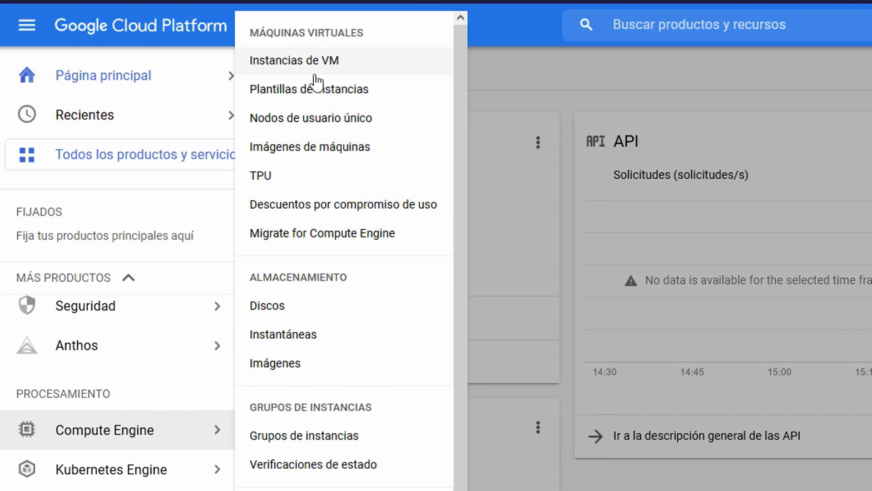
click(300, 63)
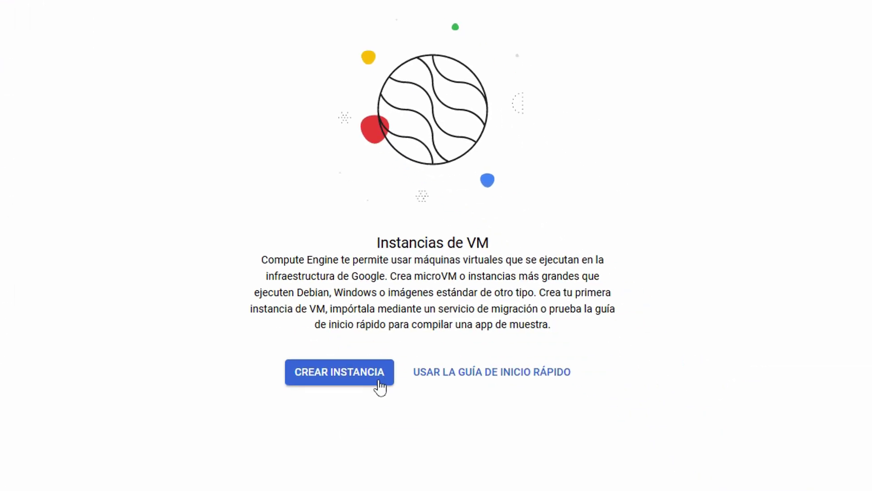
click(370, 383)
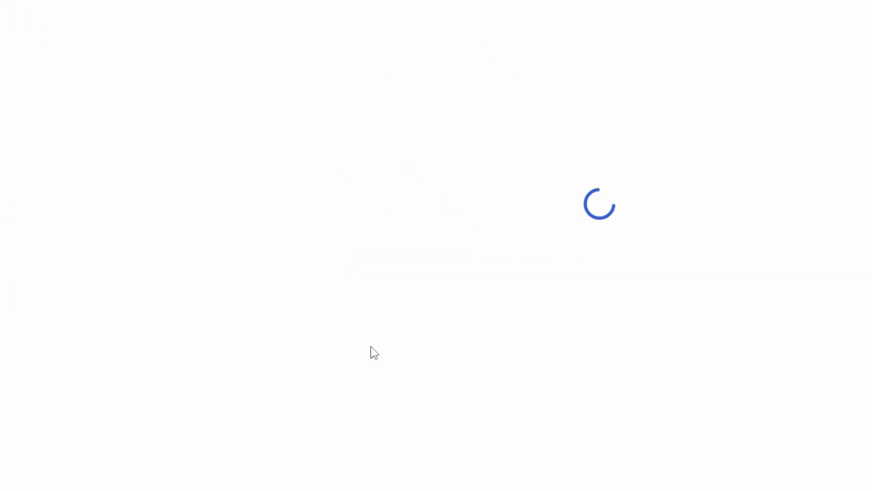
text(server)
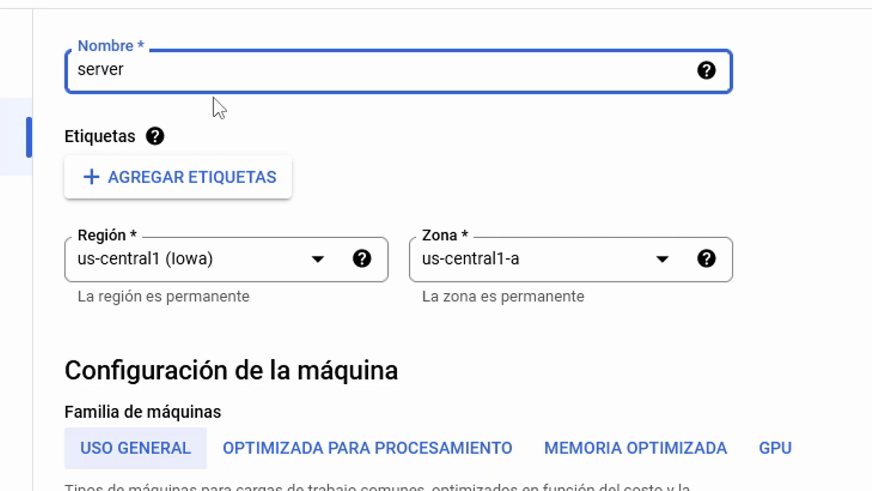
Choose the N1 machine series and the f1-micro machine type
scroll(227, 104, down, 4)
click(294, 102)
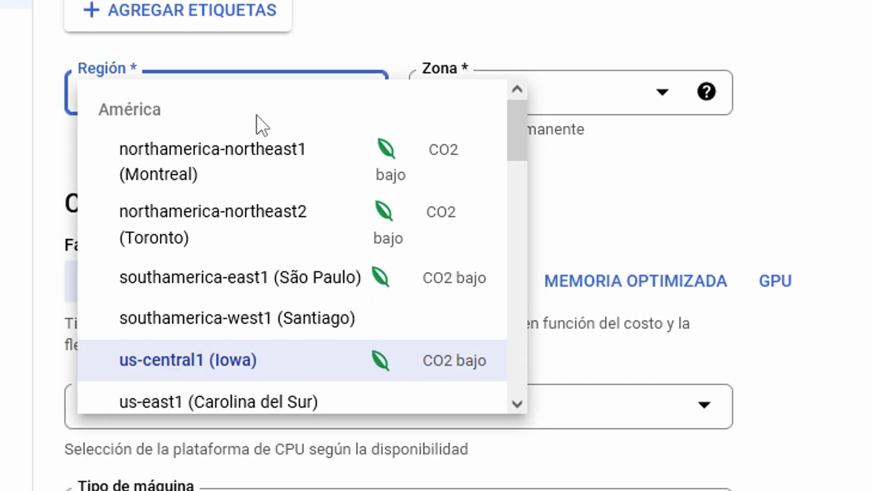
scroll(306, 296, down, 6)
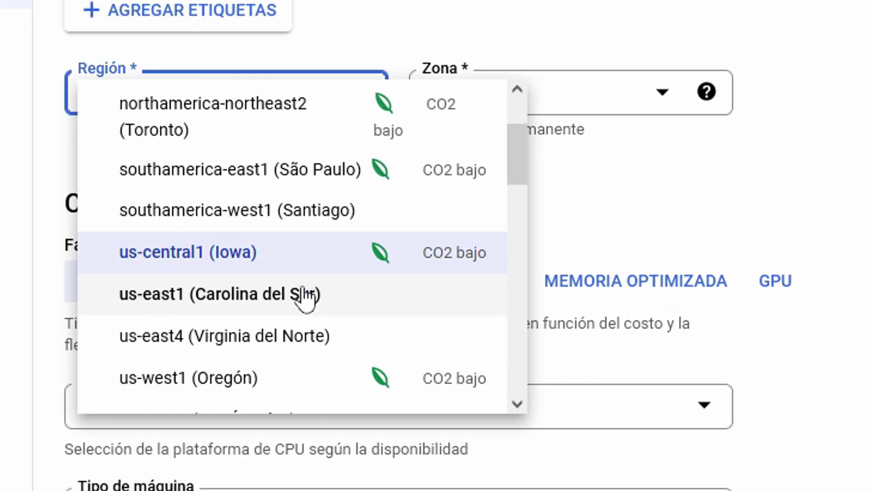
scroll(282, 71, down, 4)
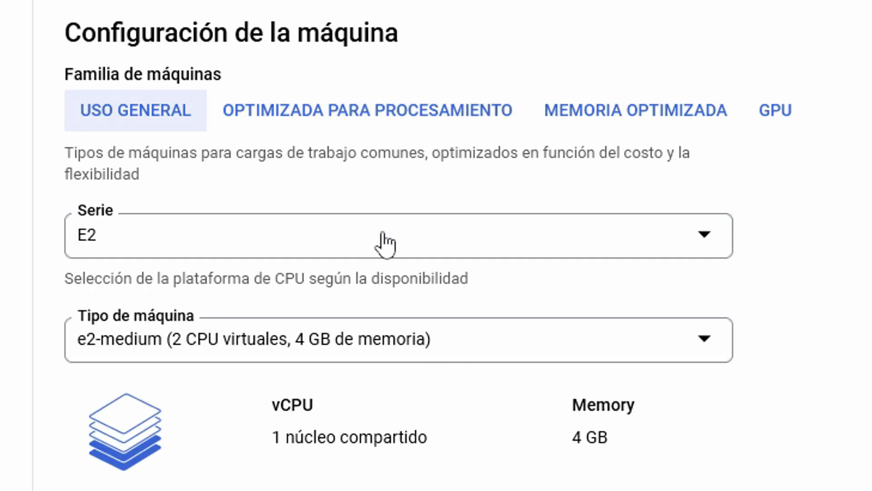
click(385, 244)
scroll(363, 140, down, 5)
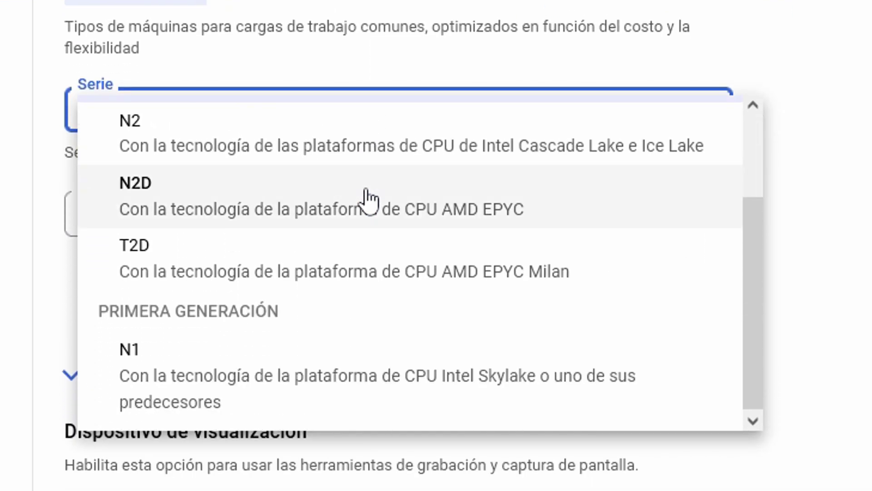
click(241, 379)
click(320, 202)
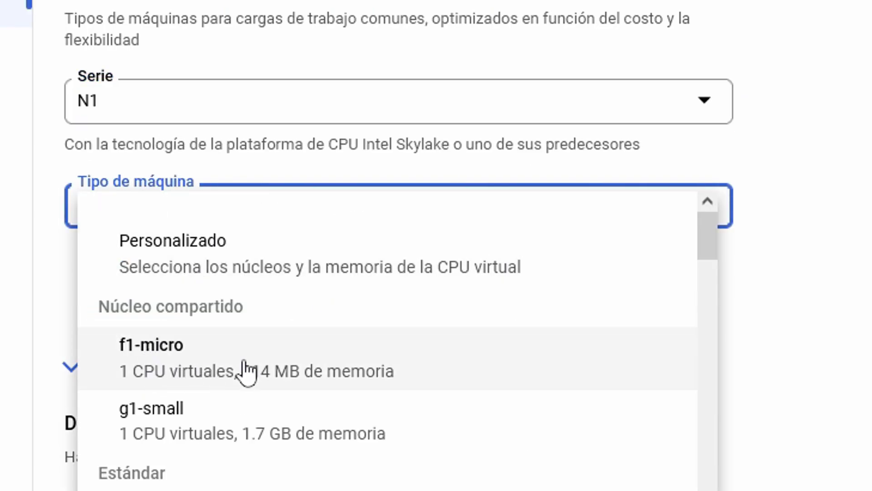
click(256, 369)
scroll(807, 259, down, 10)
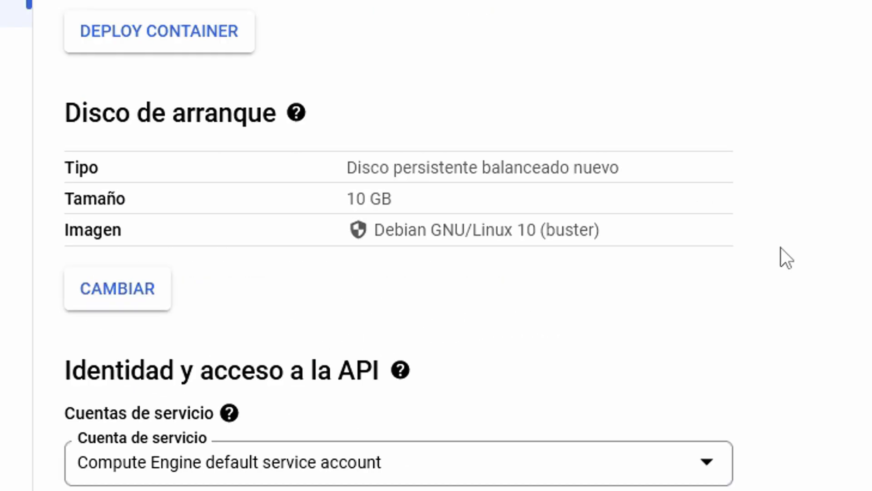
Change the boot disk from Debian 10 to Ubuntu 20.04 LTS, then create the server VM
click(133, 296)
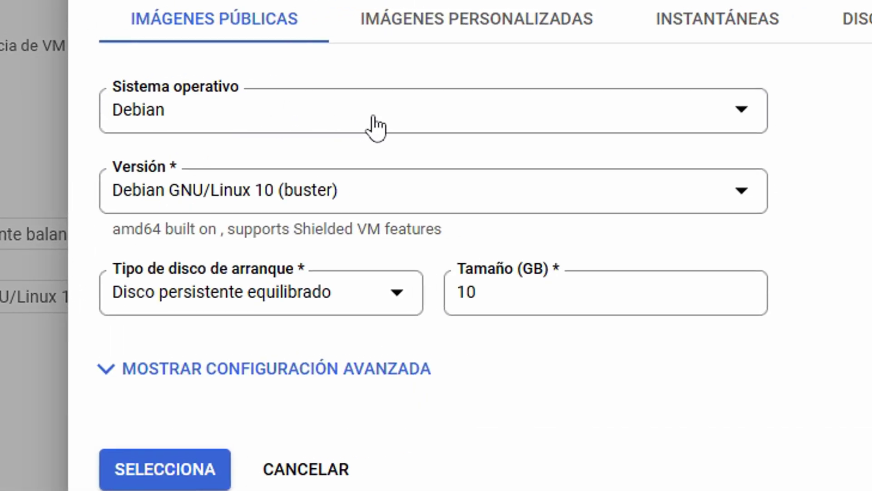
click(369, 125)
scroll(263, 353, down, 5)
click(218, 399)
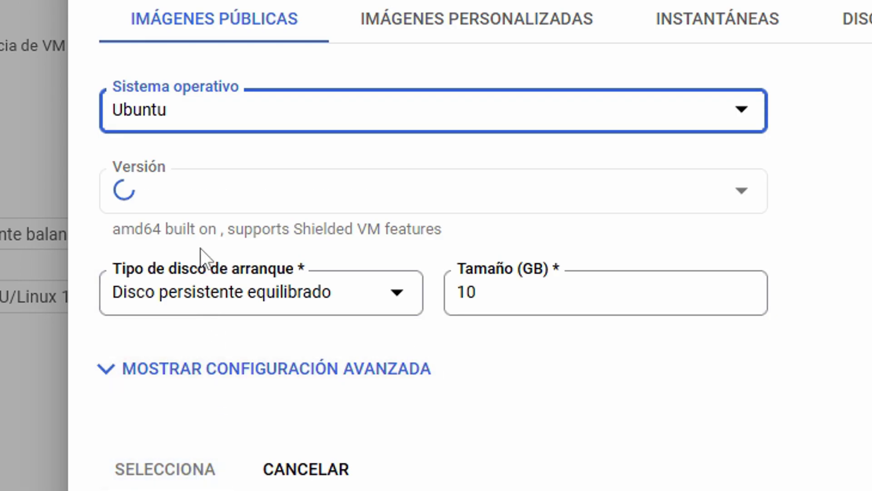
click(295, 206)
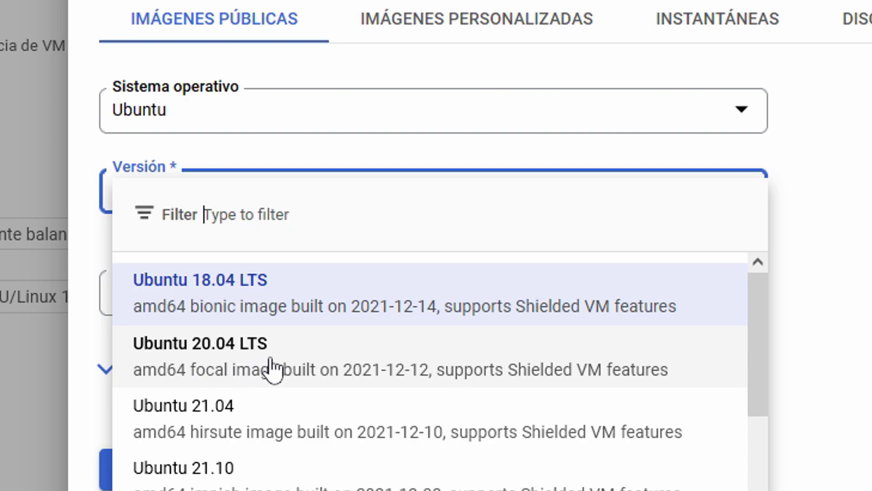
click(284, 365)
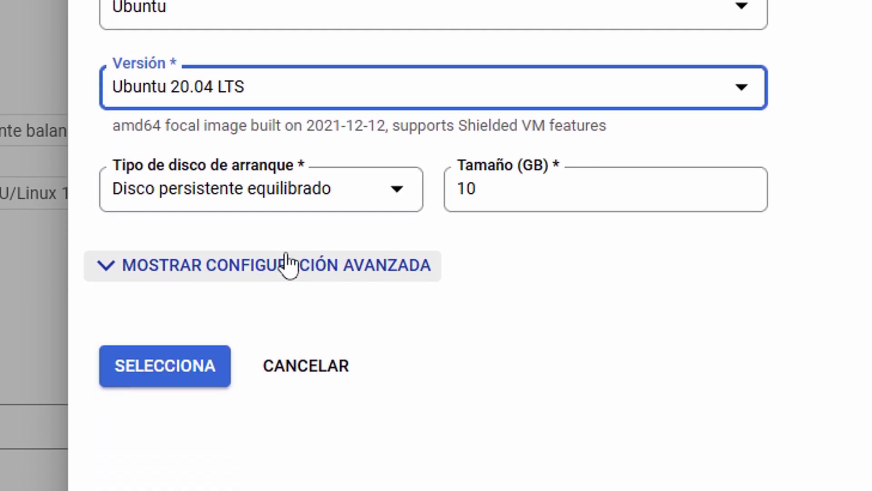
click(184, 370)
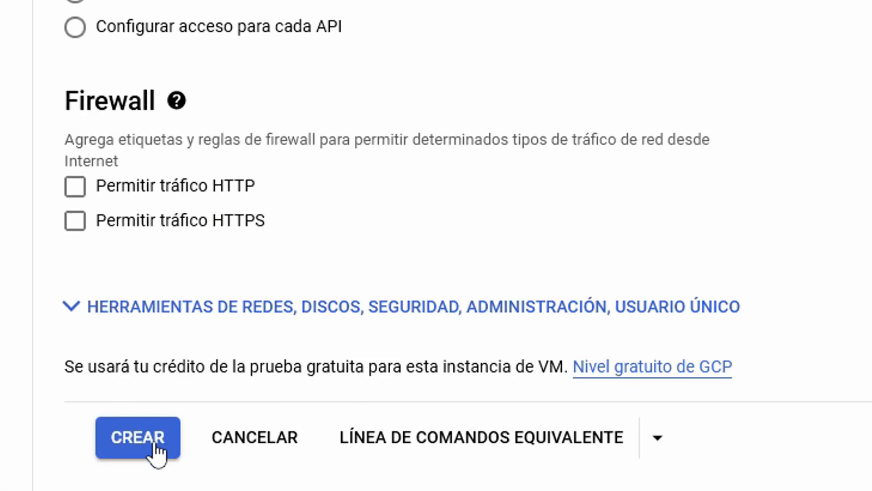
click(141, 446)
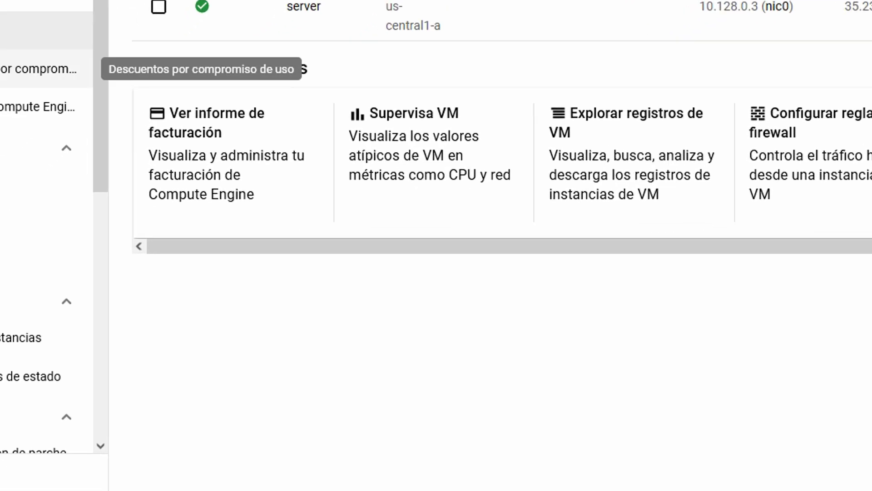
Go to Compute Engine Metadata, open the CLAVES SSH tab, and choose AGREGAR CLAVE SSH
scroll(156, 214, down, 5)
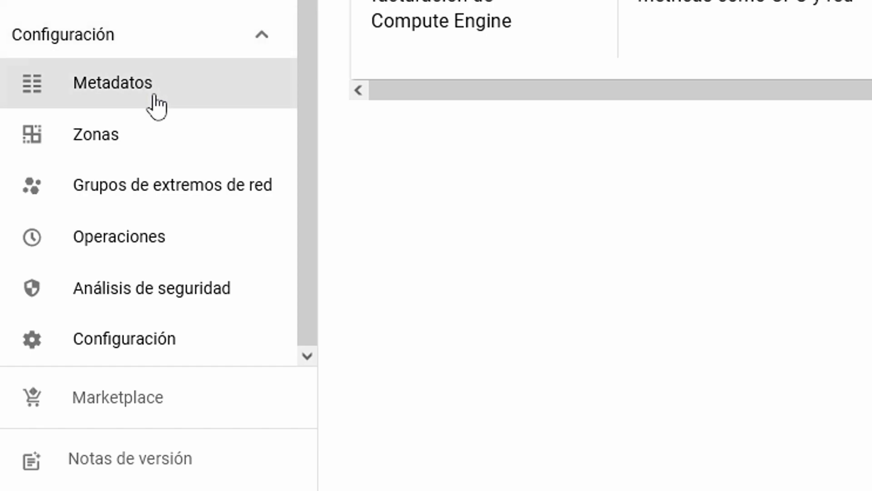
click(161, 98)
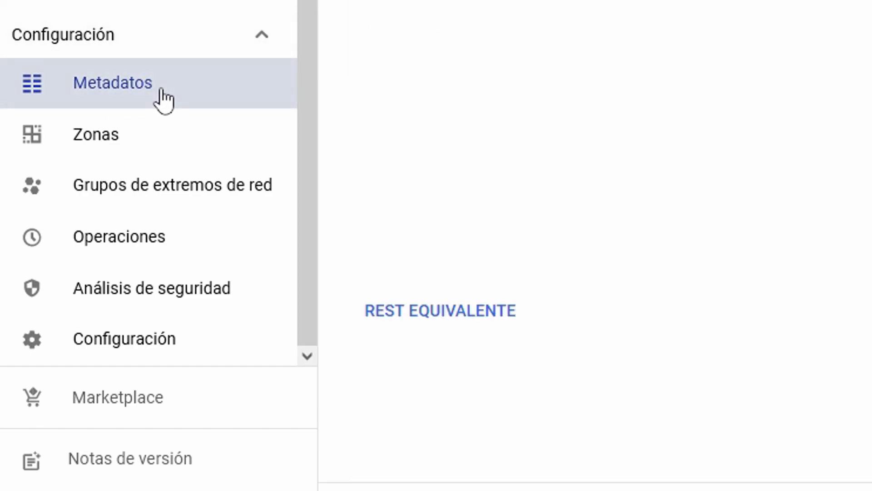
click(522, 148)
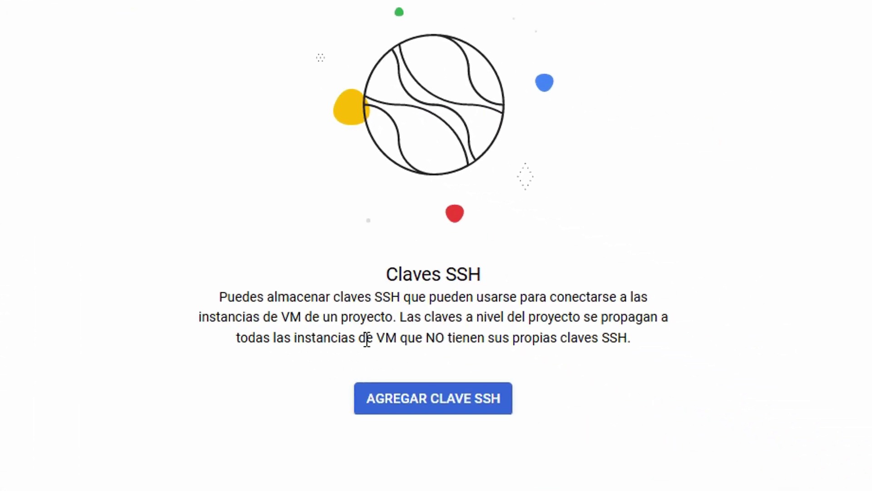
click(458, 412)
Generate an RSA key pair and replace the key comment with the account username
click(287, 166)
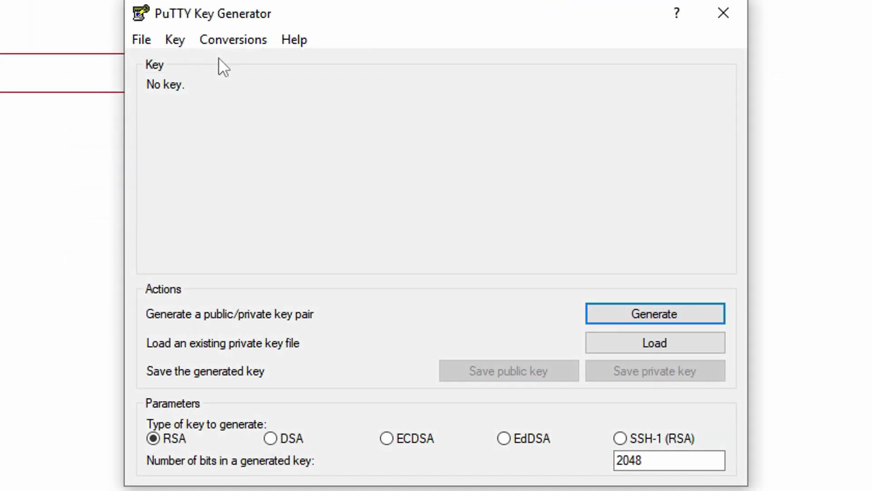
click(673, 313)
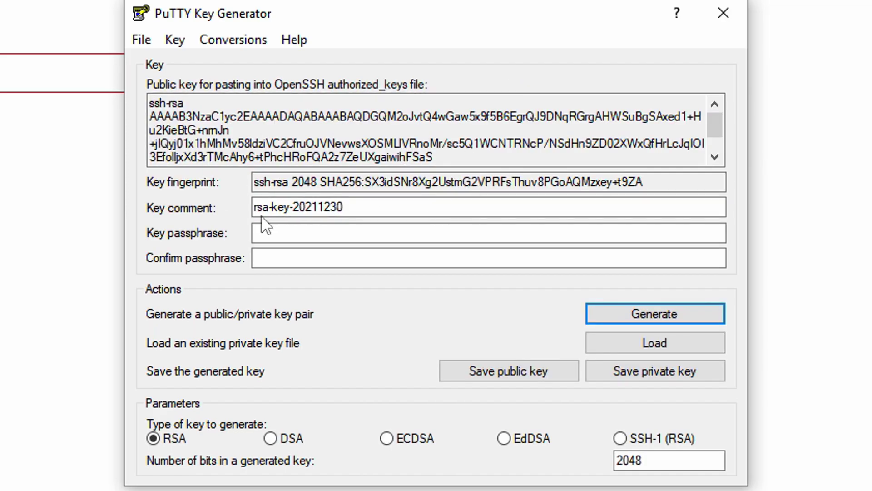
drag(344, 208, 230, 208)
key(BackSpace)
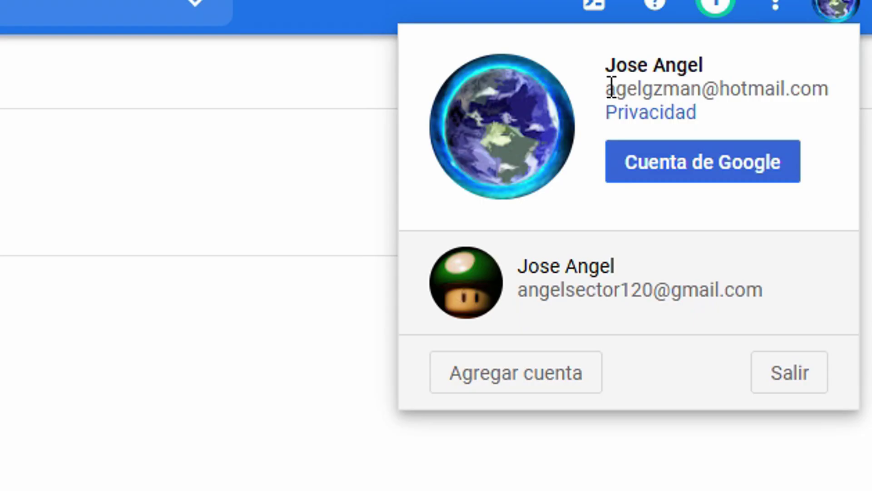
drag(611, 86, 701, 96)
key(super+c)
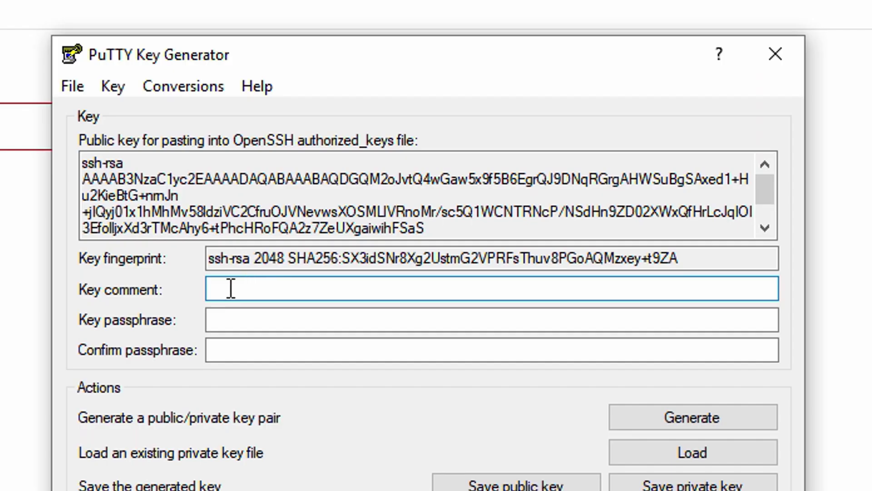
right_click(231, 289)
click(272, 397)
Add the public key as a project SSH key, then save the private key without a passphrase
drag(765, 190, 772, 198)
scroll(772, 198, down, 1)
drag(576, 226, 88, 117)
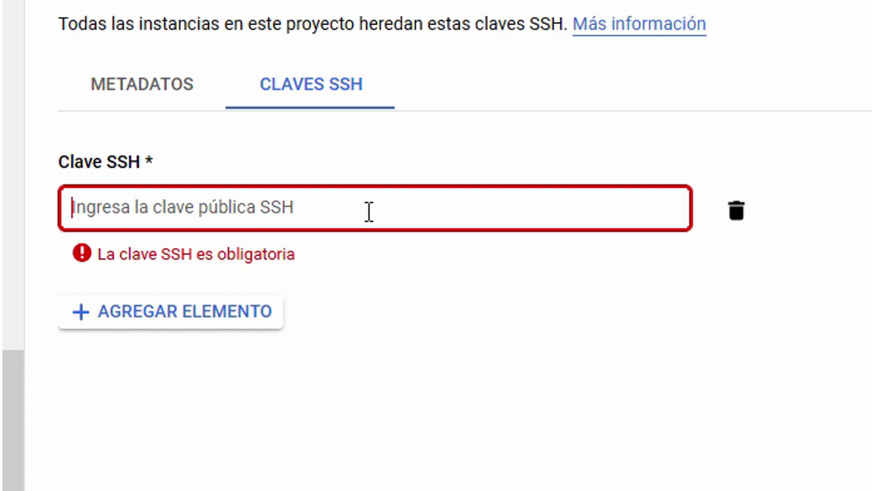
key(ctrl+v)
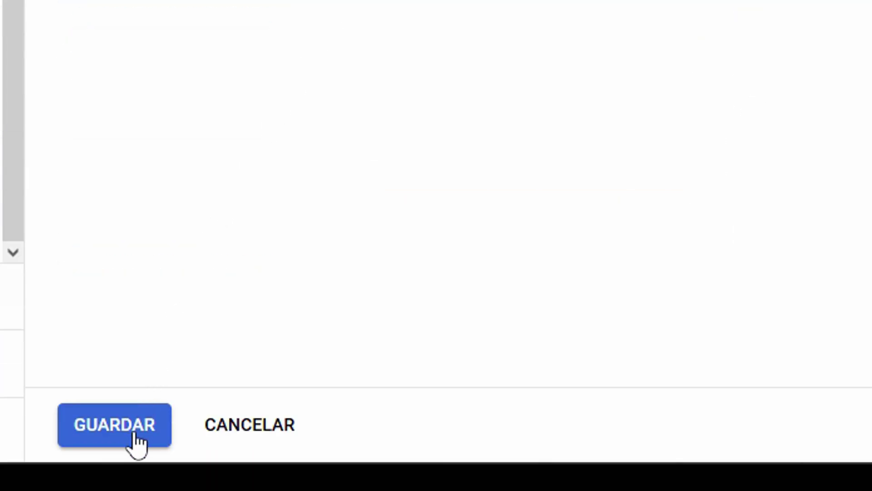
click(114, 427)
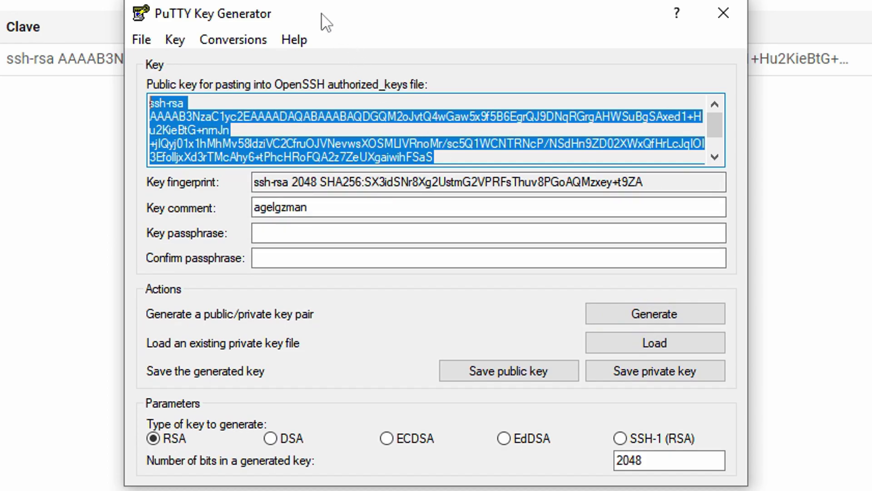
click(666, 375)
click(446, 332)
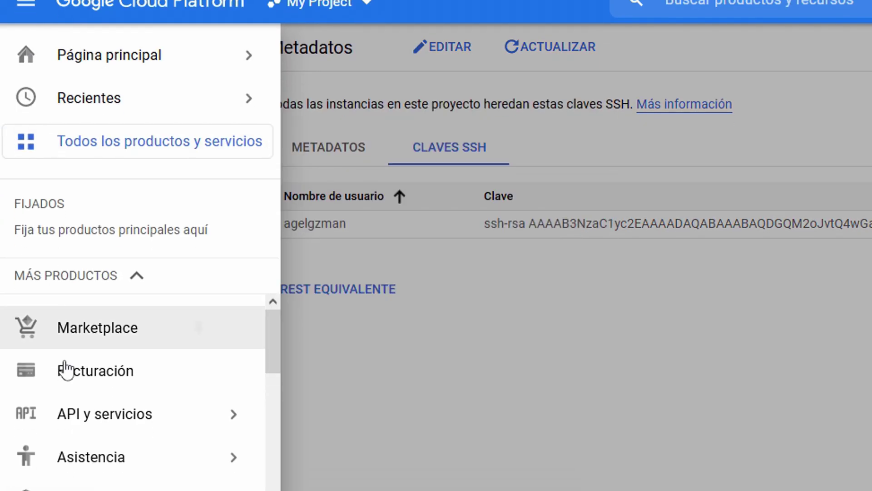
Open the VPC Firewall page and start a new rule named bombsquad
scroll(137, 164, down, 10)
scroll(137, 164, down, 15)
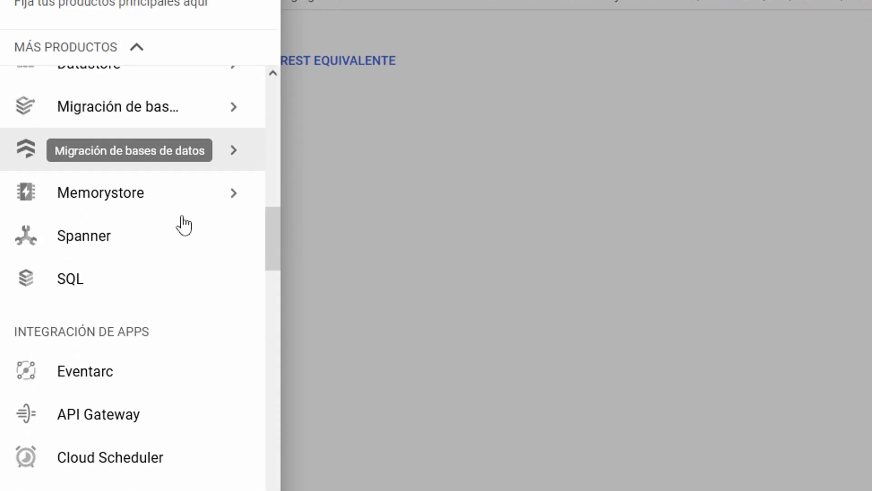
mouse_move(101, 154)
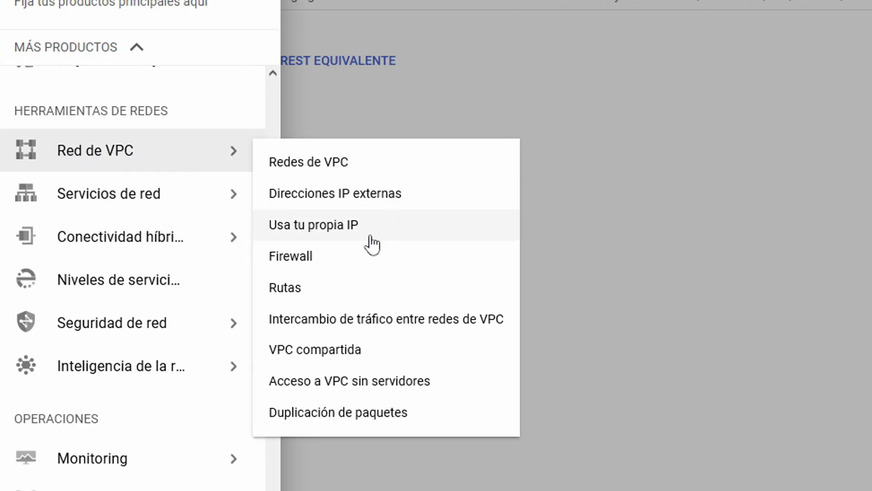
click(337, 260)
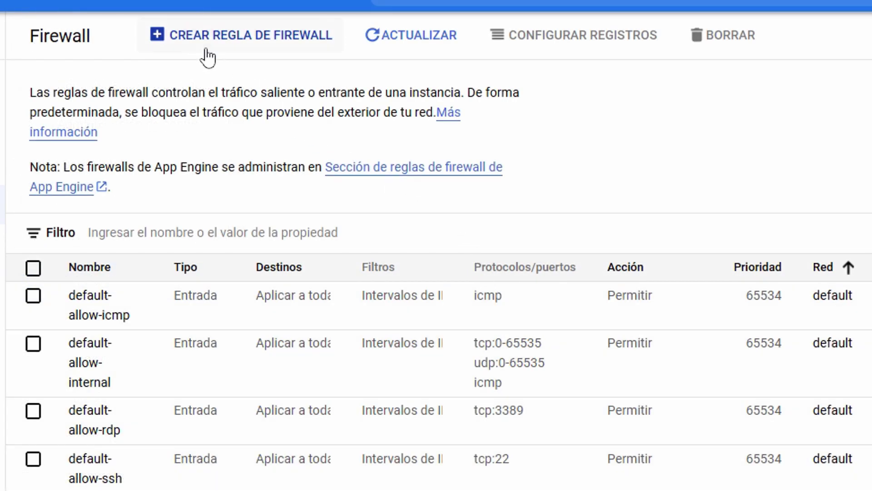
click(247, 37)
text(bombsquad)
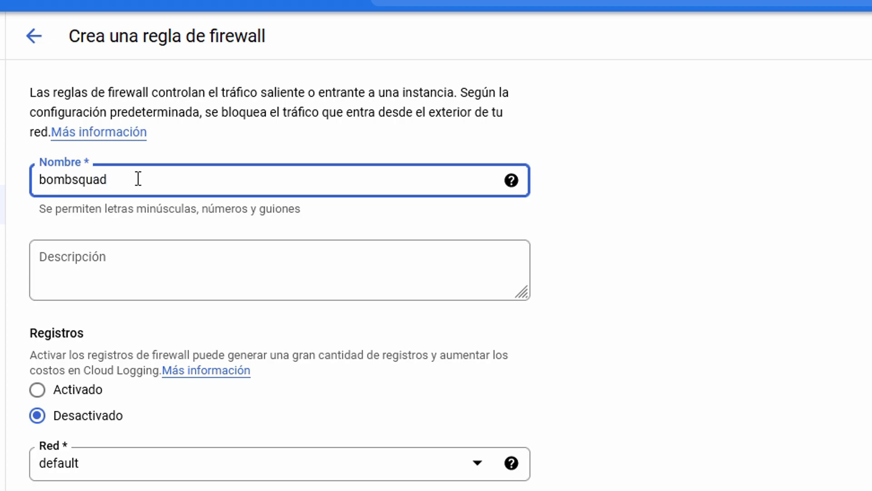
Target all instances, allow source 0.0.0.0/0 on udp 43210, and create the rule
scroll(138, 178, down, 12)
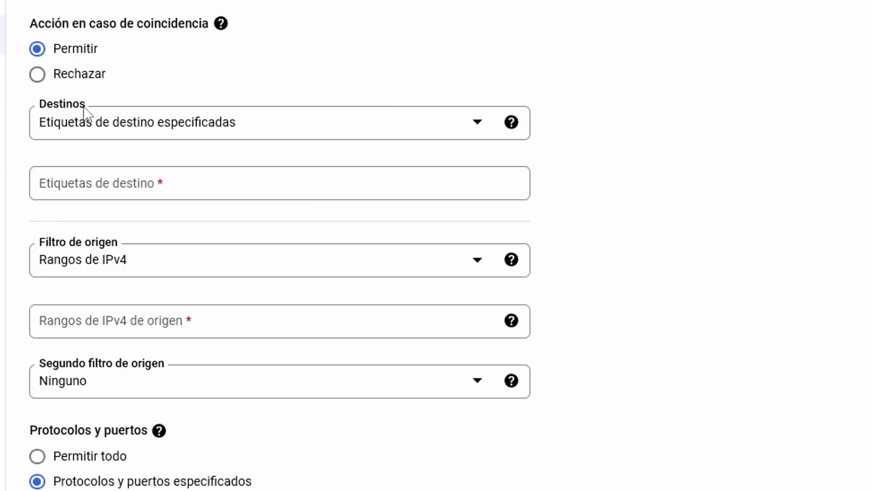
click(286, 132)
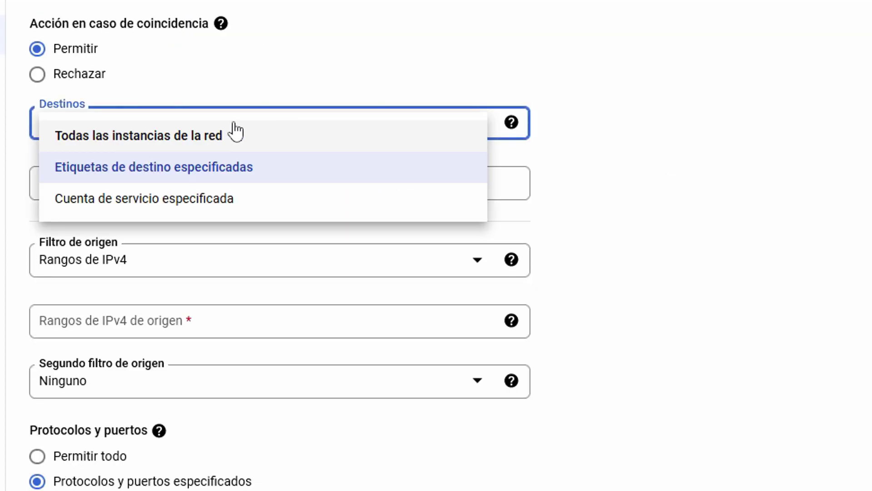
click(126, 144)
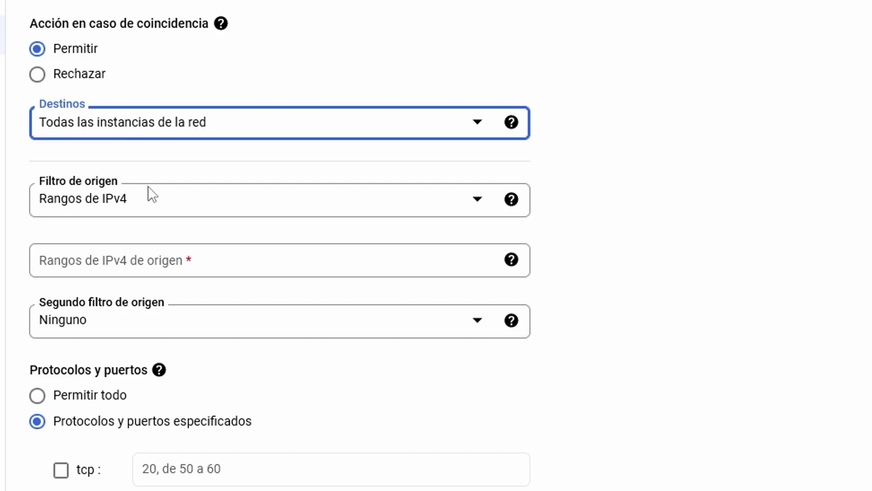
click(118, 263)
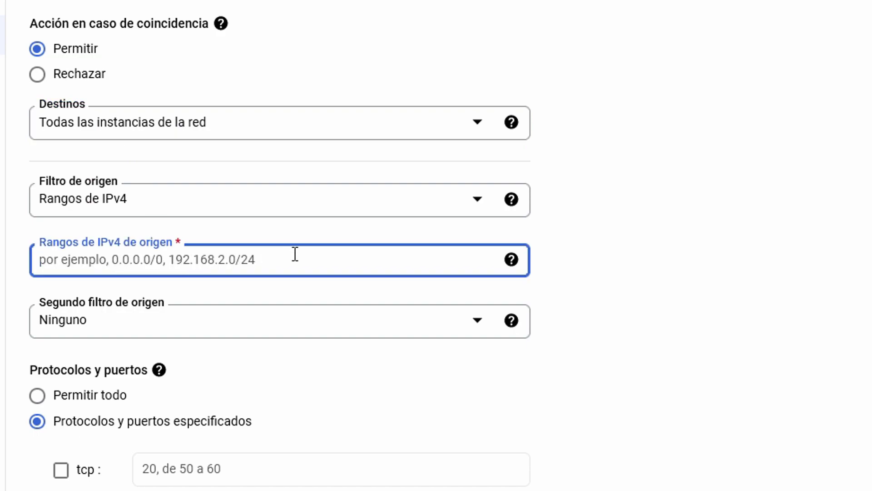
text(0.0.0.0/0)
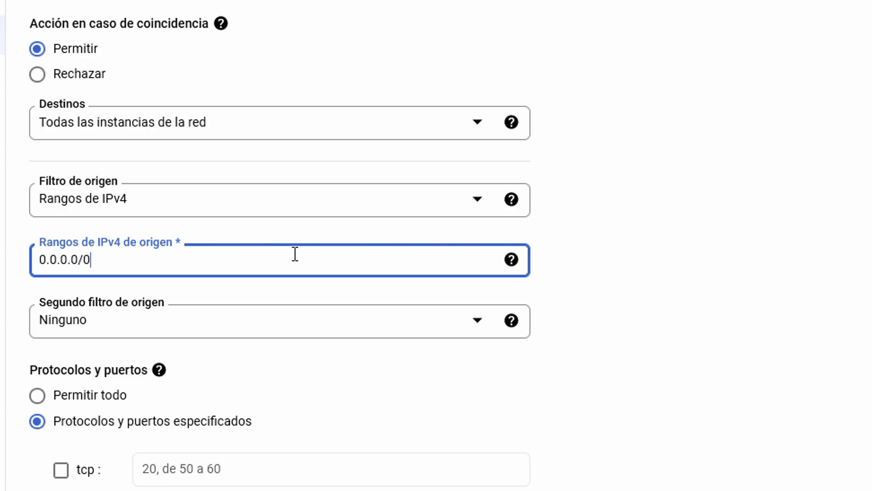
scroll(68, 131, down, 5)
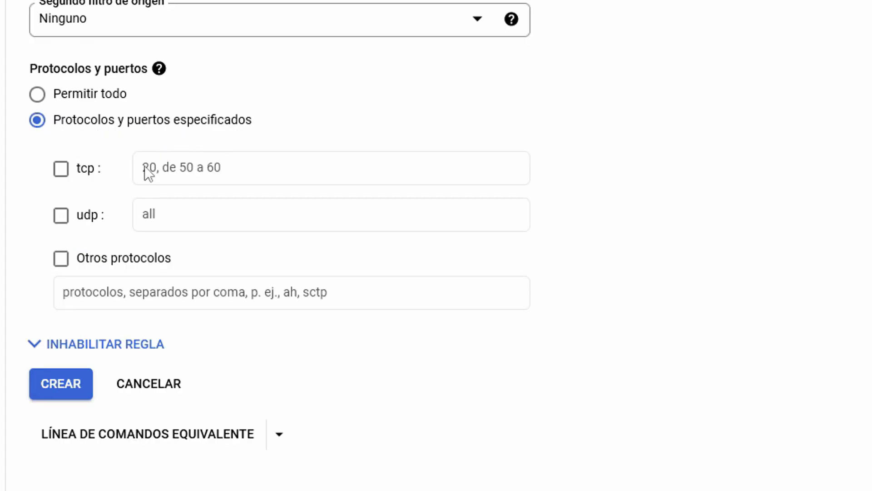
click(62, 218)
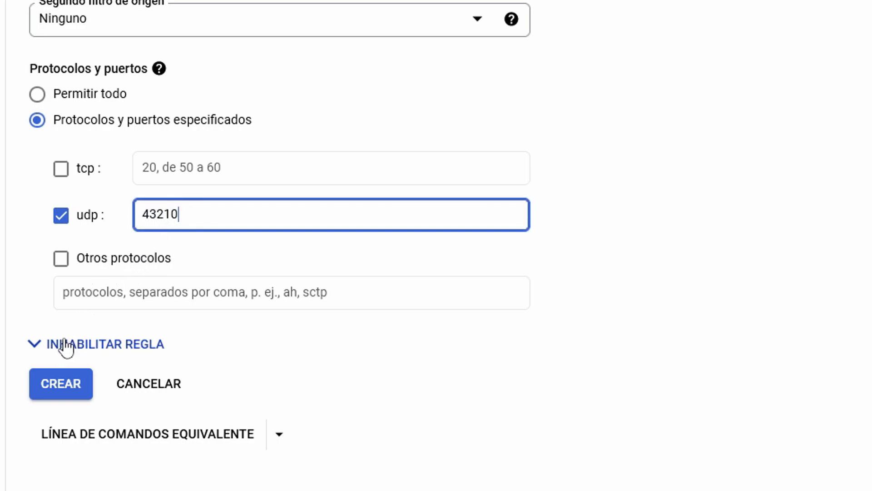
click(63, 393)
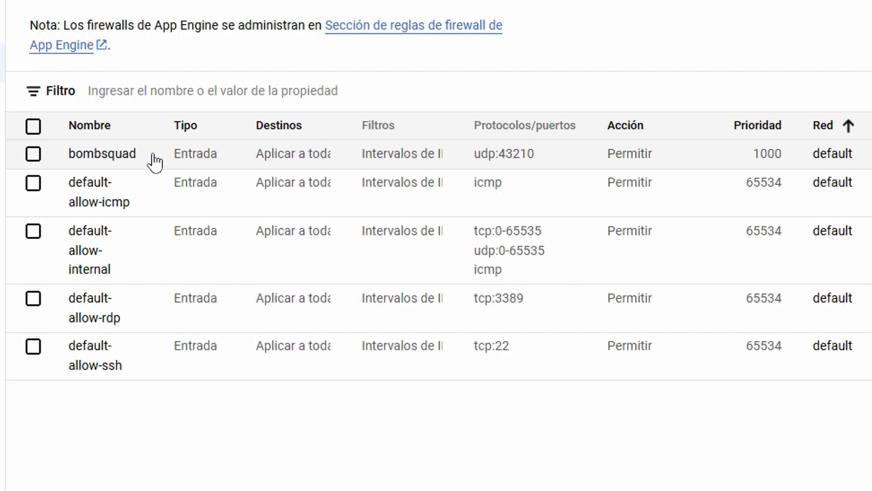
From Load balancing, create a new load balancer and begin the UDP configuration
scroll(117, 313, down, 15)
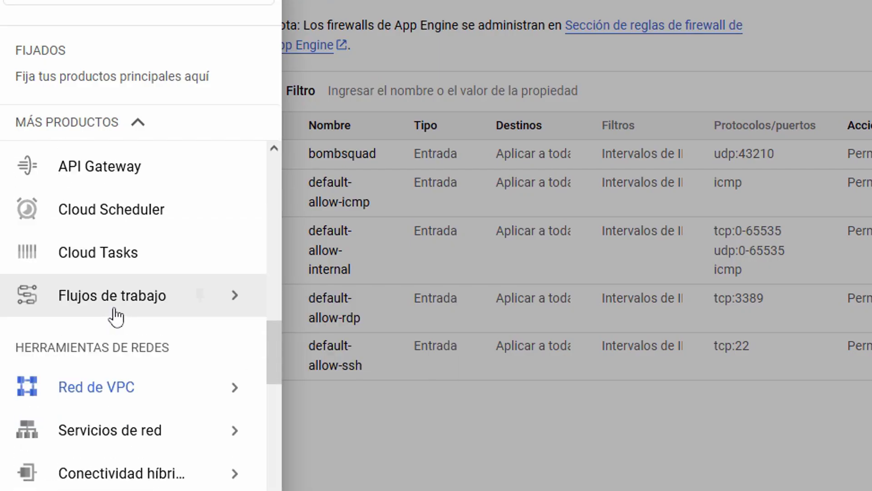
scroll(117, 313, up, 5)
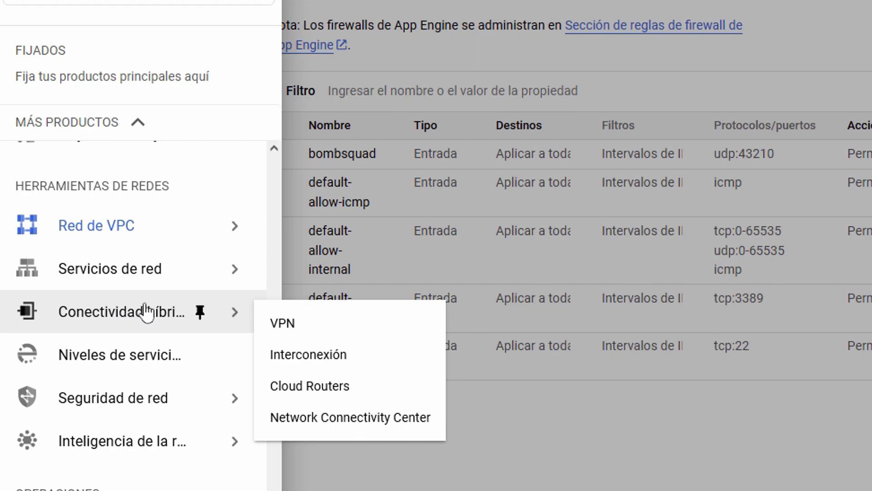
mouse_move(73, 200)
mouse_move(118, 278)
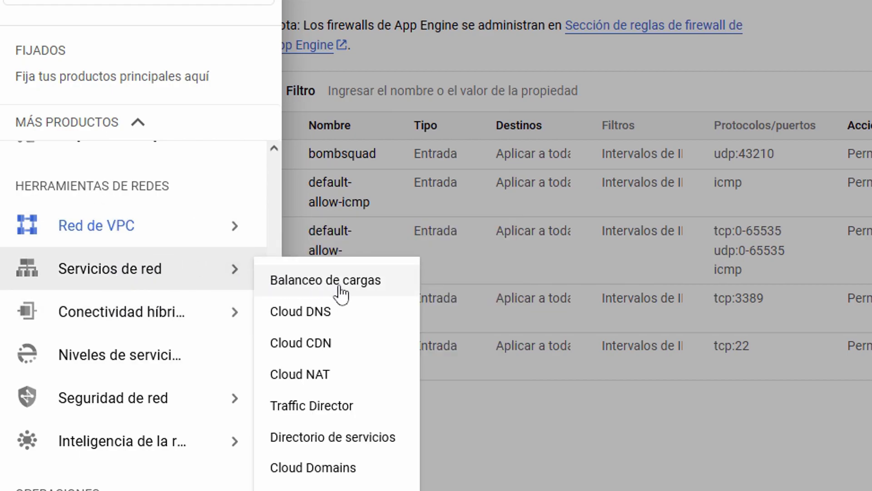
click(368, 296)
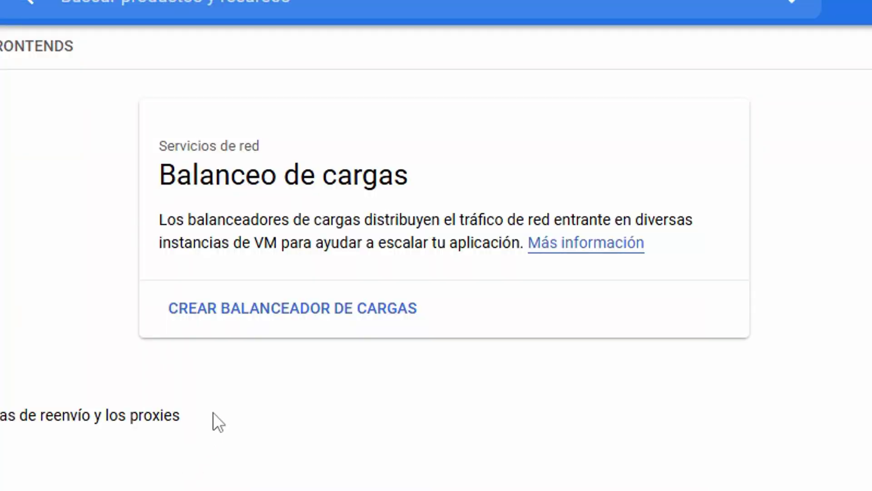
click(296, 315)
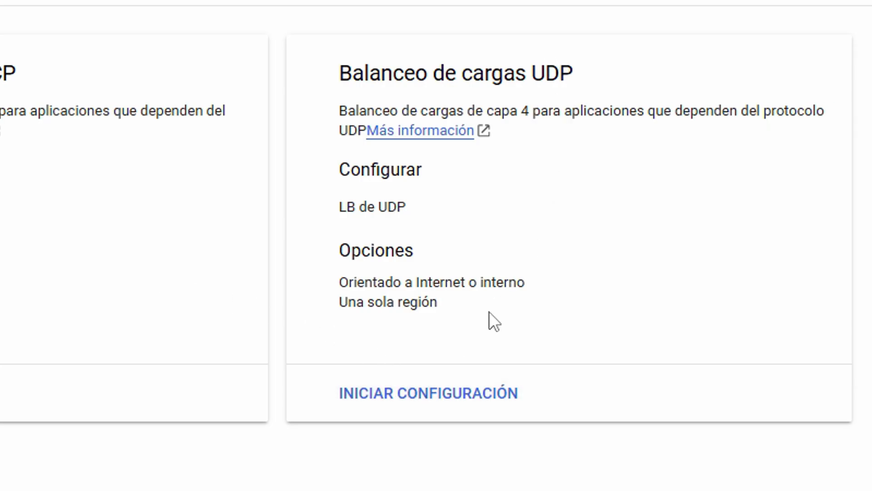
click(438, 396)
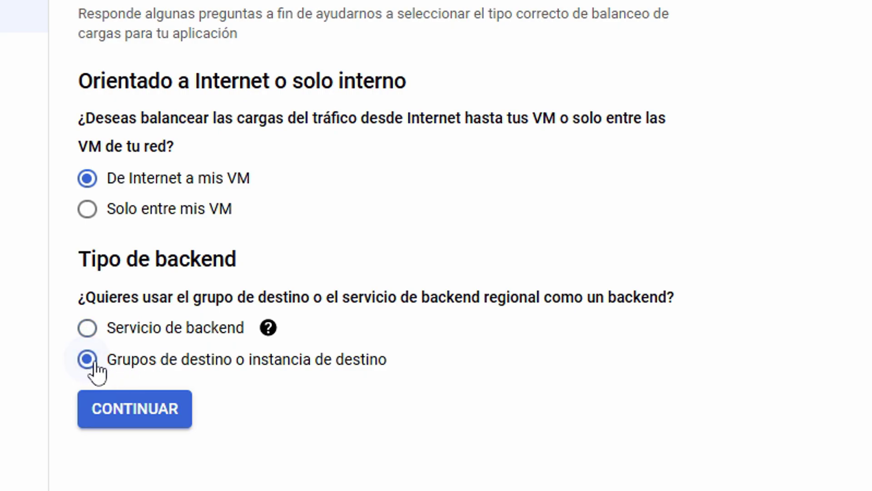
Set region us-central1 (Iowa) and add the server VM instance as the backend
click(164, 417)
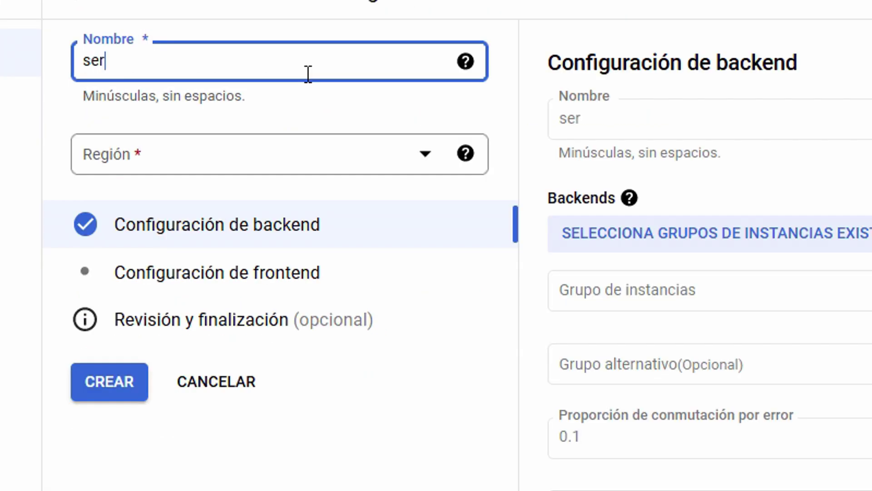
click(283, 162)
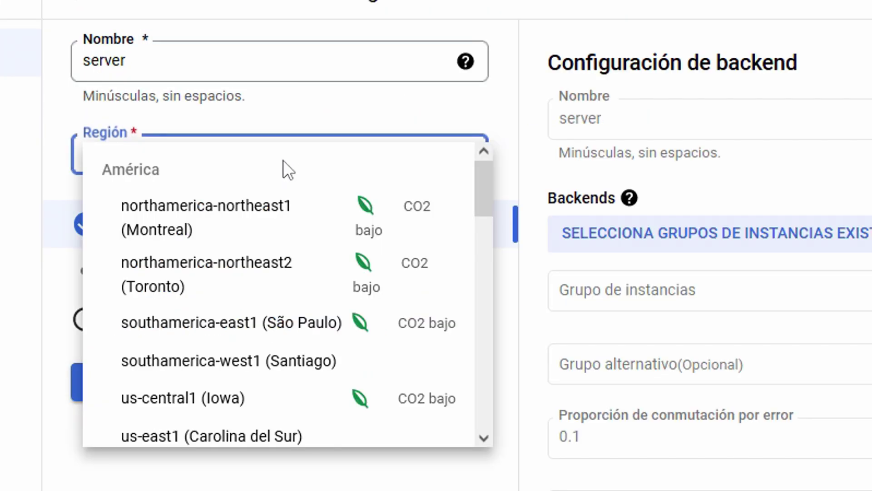
click(272, 403)
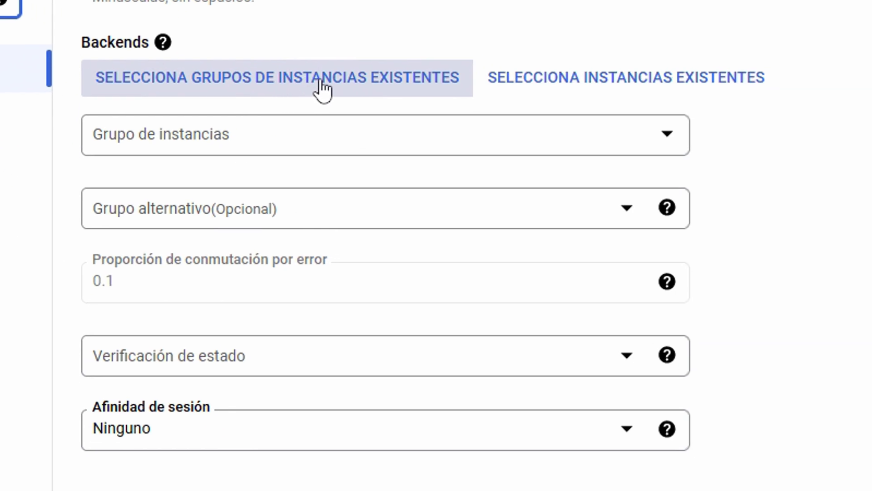
click(655, 97)
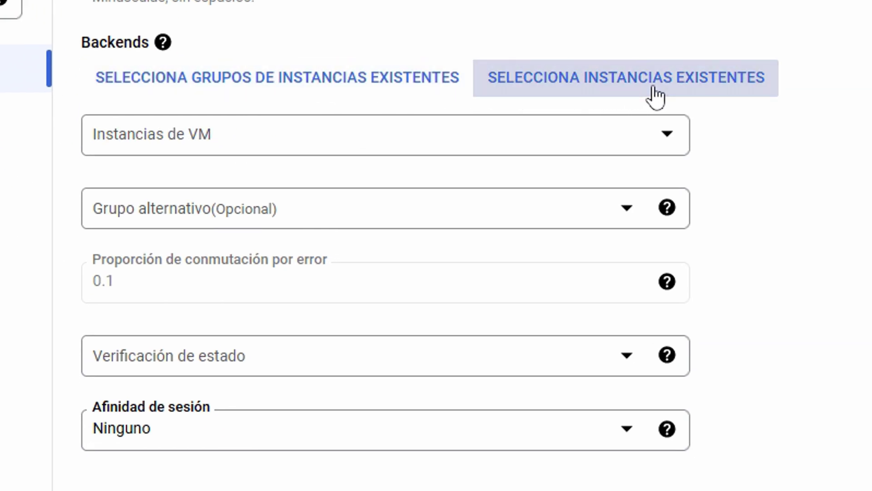
click(243, 145)
click(227, 237)
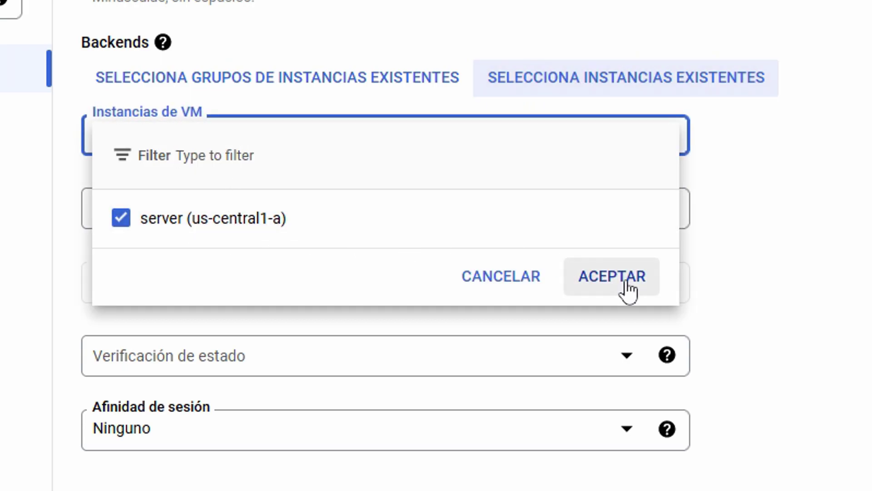
click(623, 279)
Give the frontend port 43210 and create the load balancer
click(268, 145)
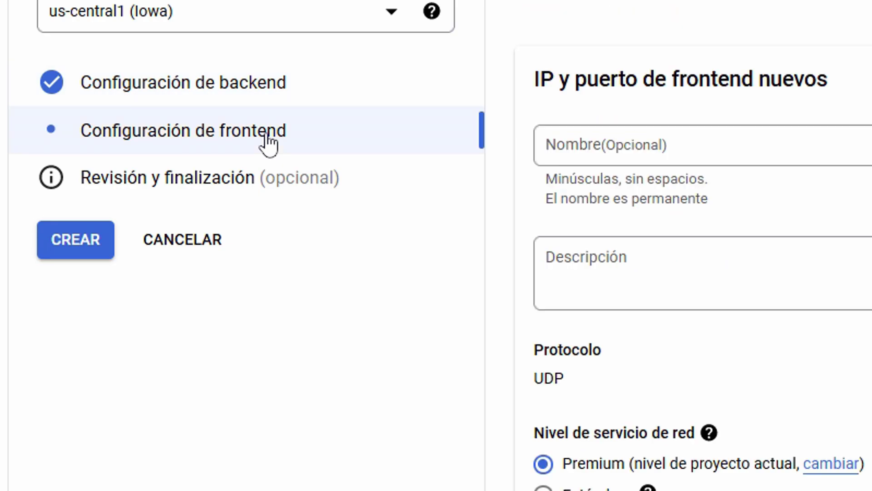
click(253, 289)
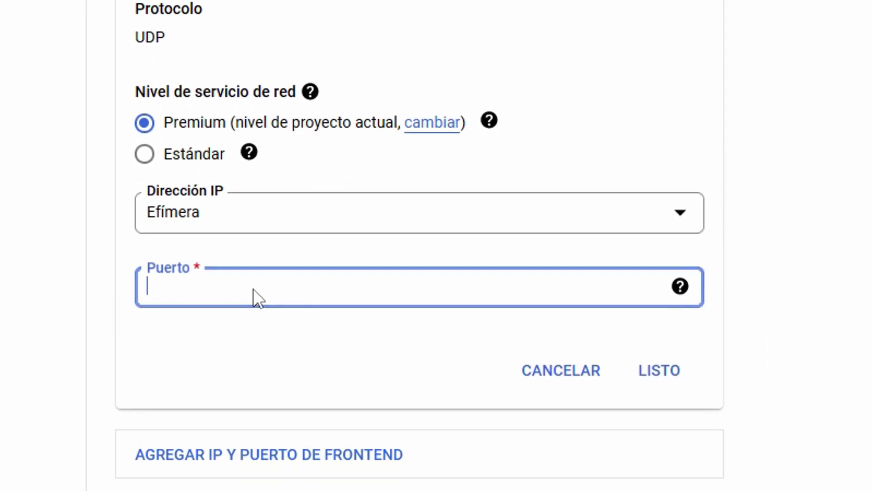
text(43210)
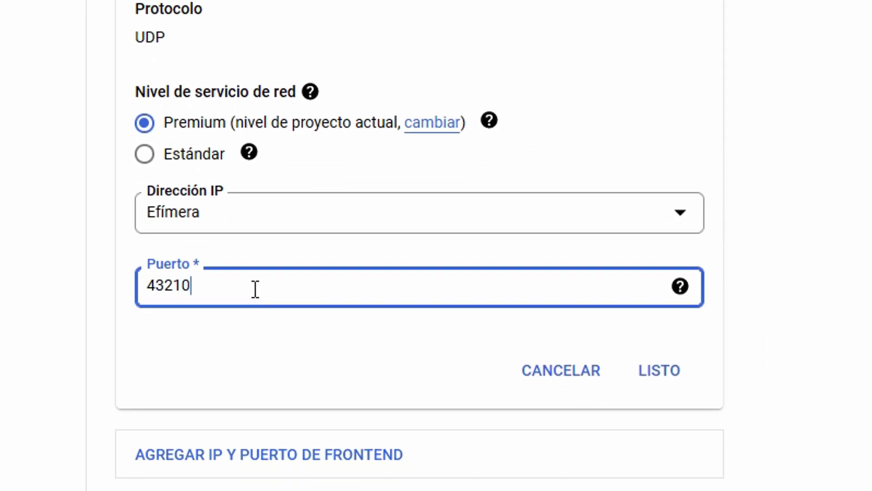
click(644, 370)
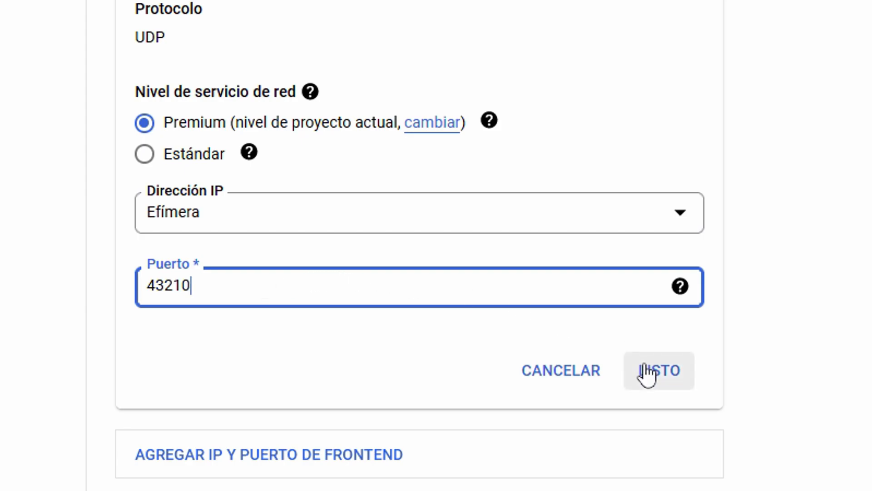
click(235, 285)
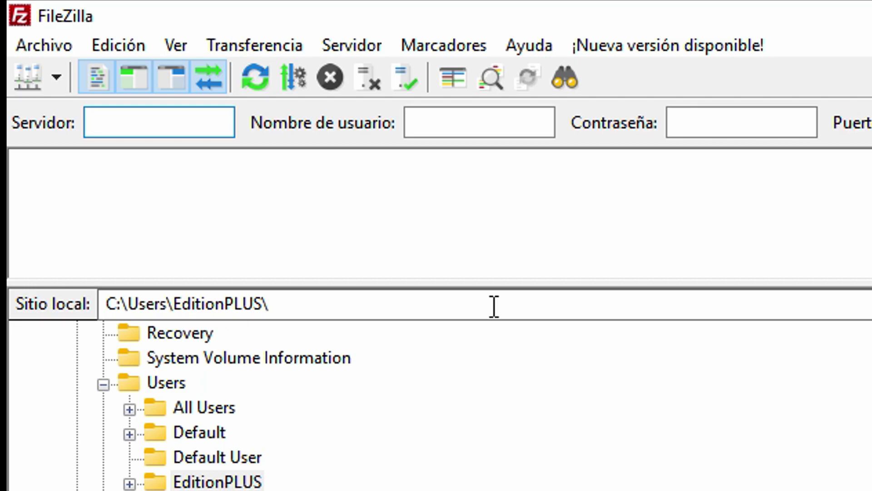
Add a Site Manager entry named server using SFTP with host 35.239.249.3
click(48, 50)
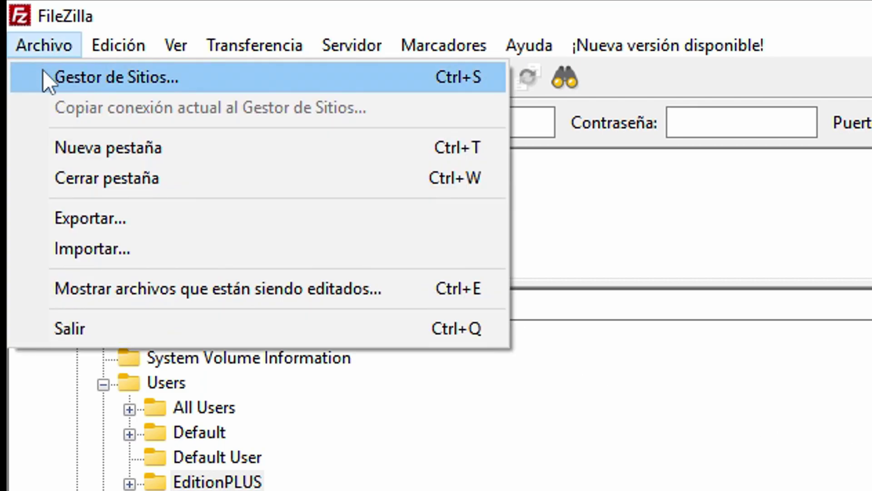
click(97, 81)
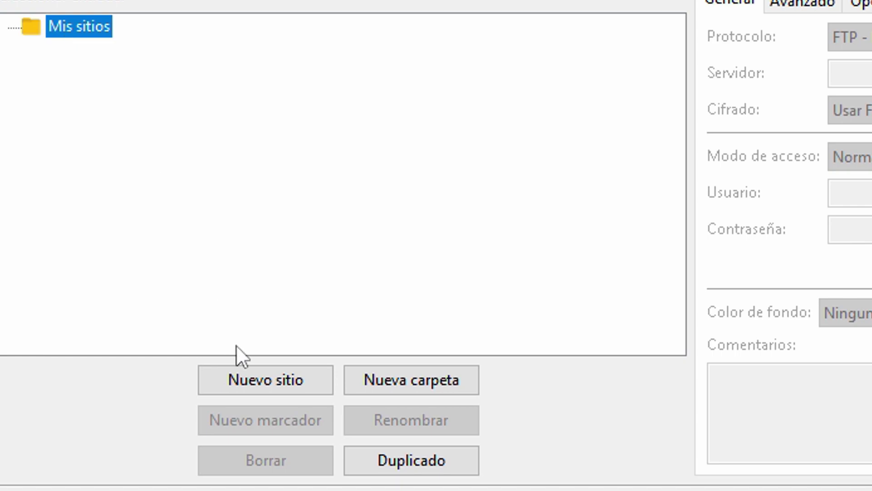
click(275, 382)
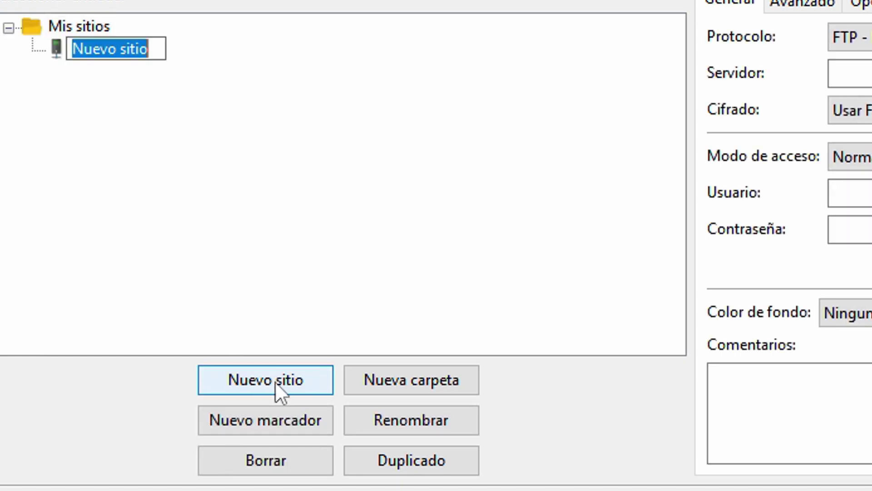
text(server)
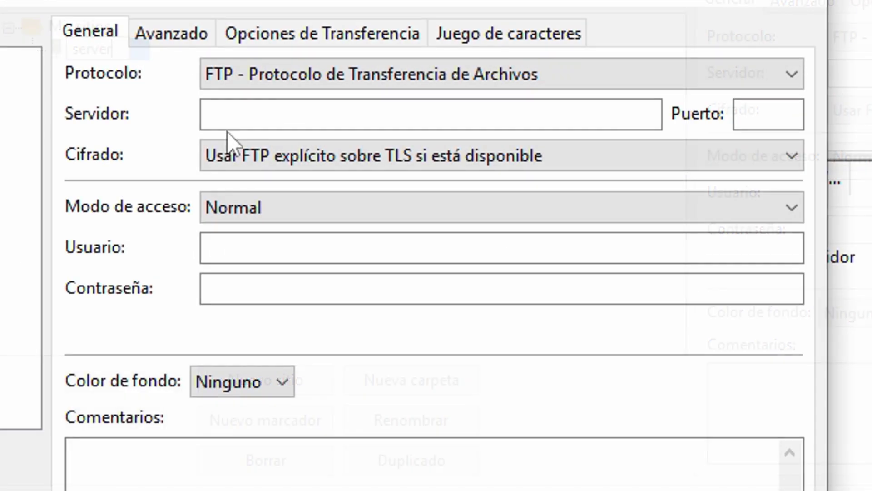
click(854, 40)
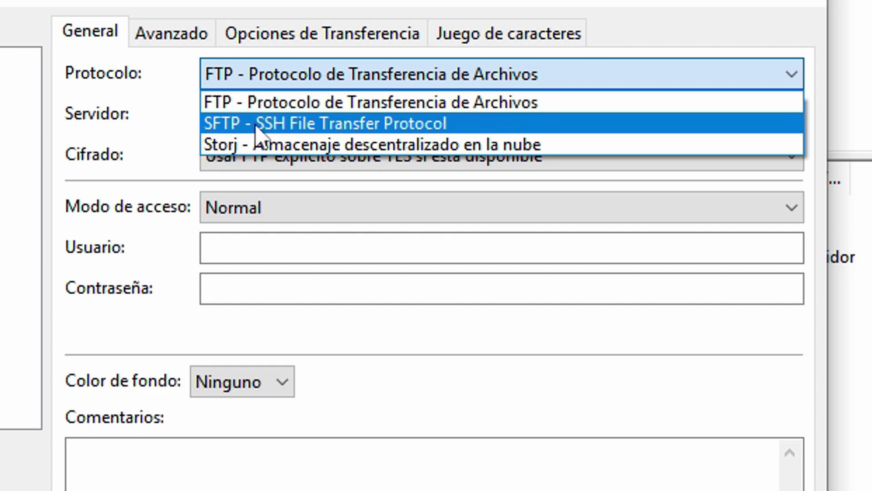
click(263, 126)
click(328, 117)
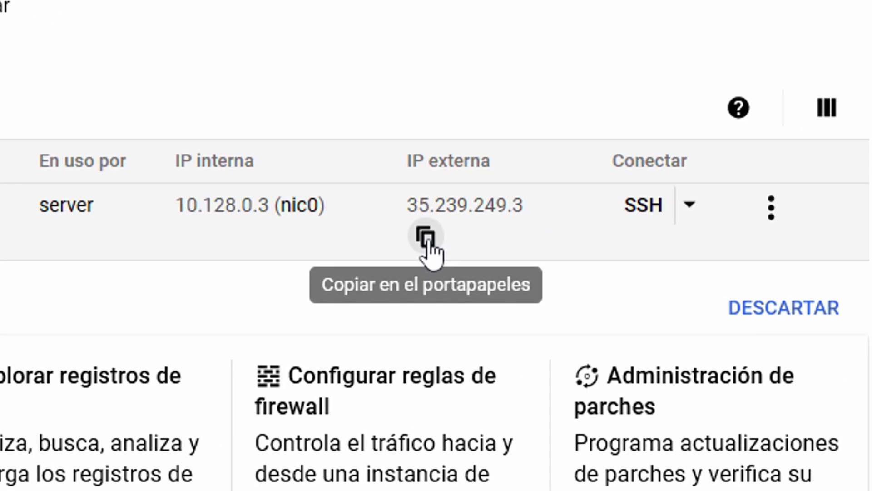
click(827, 257)
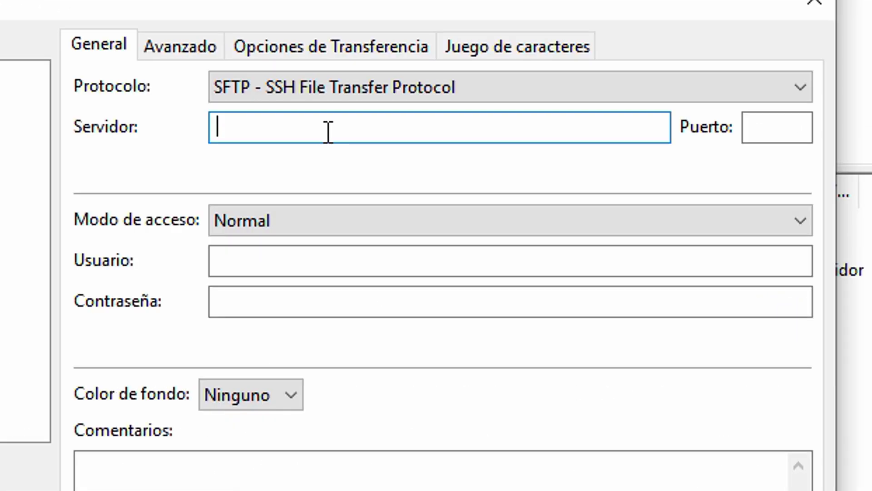
key(ctrl+v)
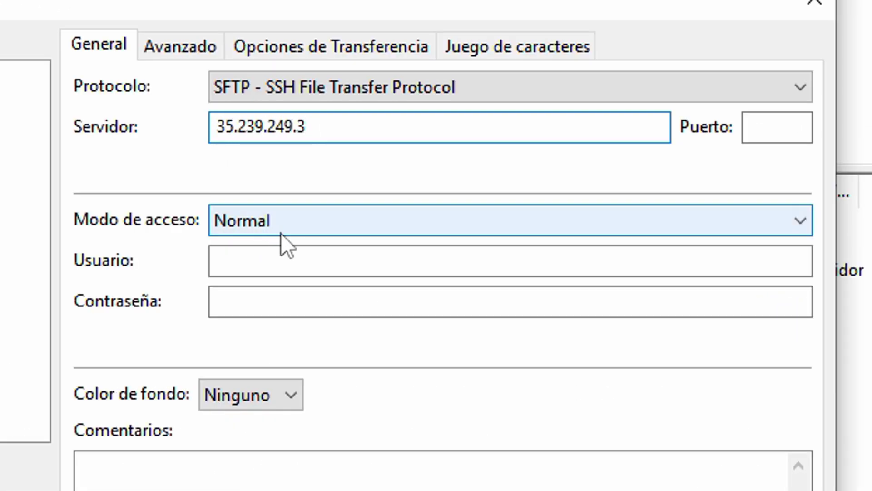
Use key-file login with the account username and server.ppk, connect, and accept the host key
click(329, 230)
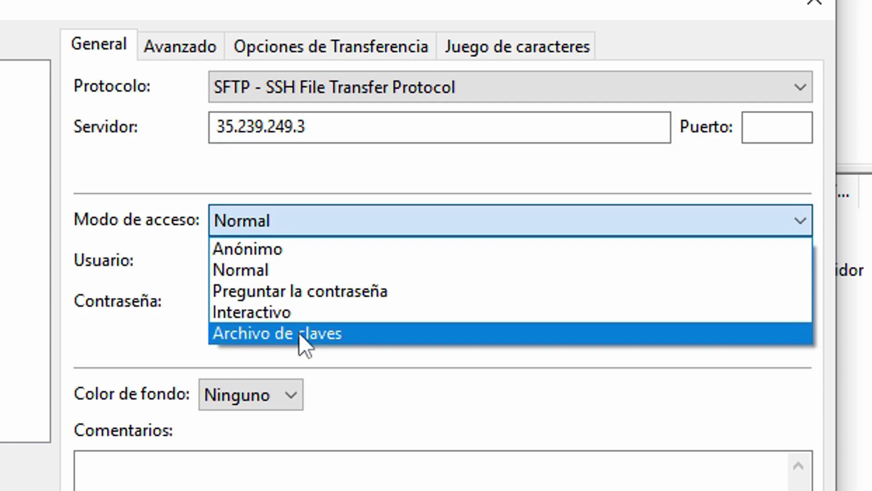
click(301, 339)
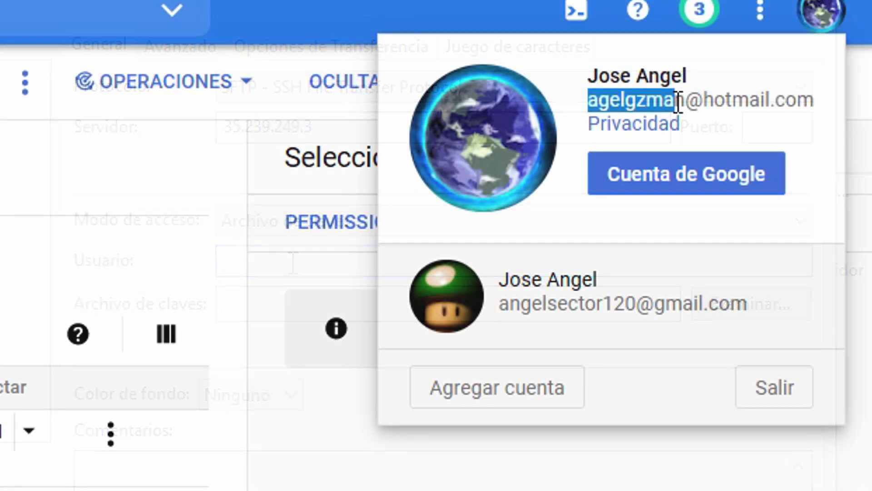
drag(675, 97, 685, 99)
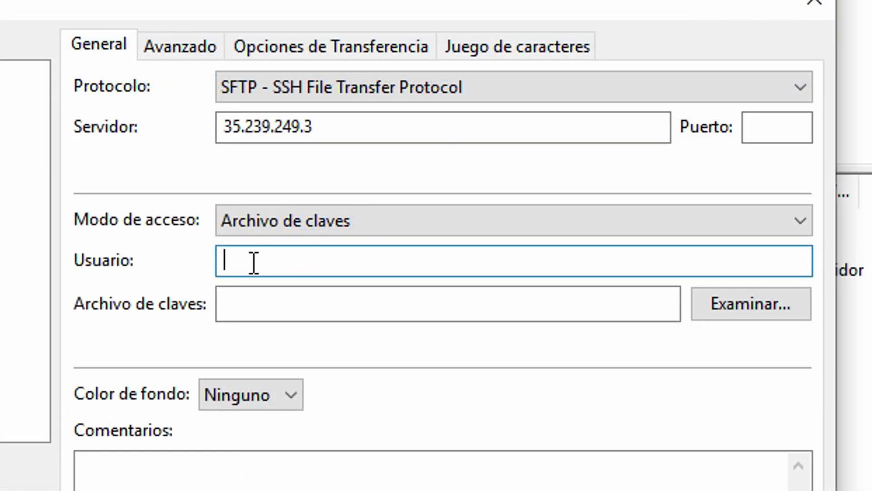
key(ctrl+v)
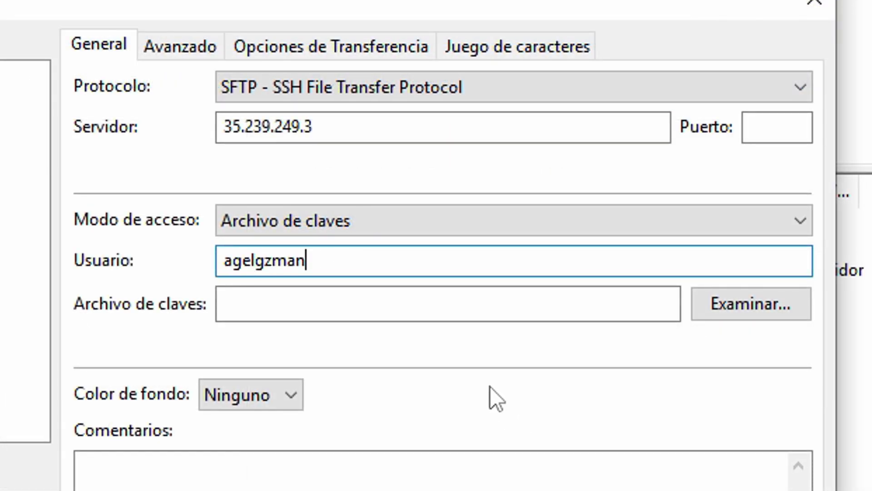
click(695, 304)
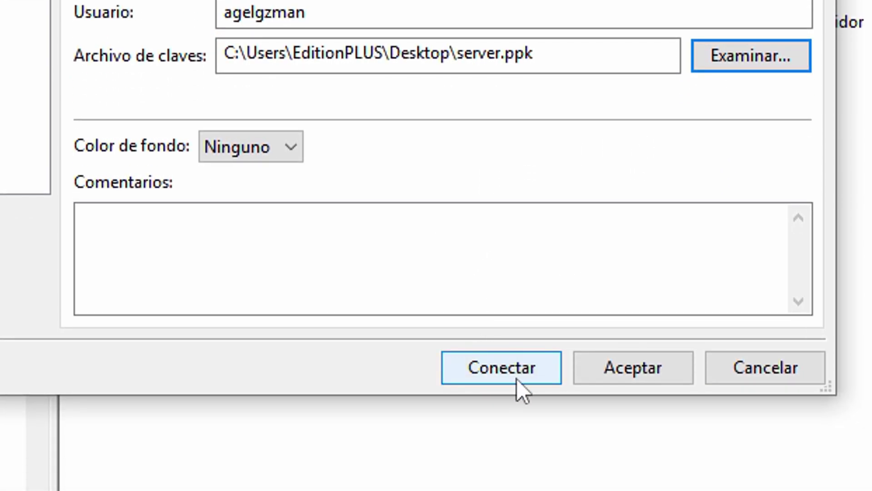
click(517, 379)
click(628, 392)
Download the BombSquad_Server_Linux_1.6.5.tar.gz server archive
drag(201, 221, 130, 118)
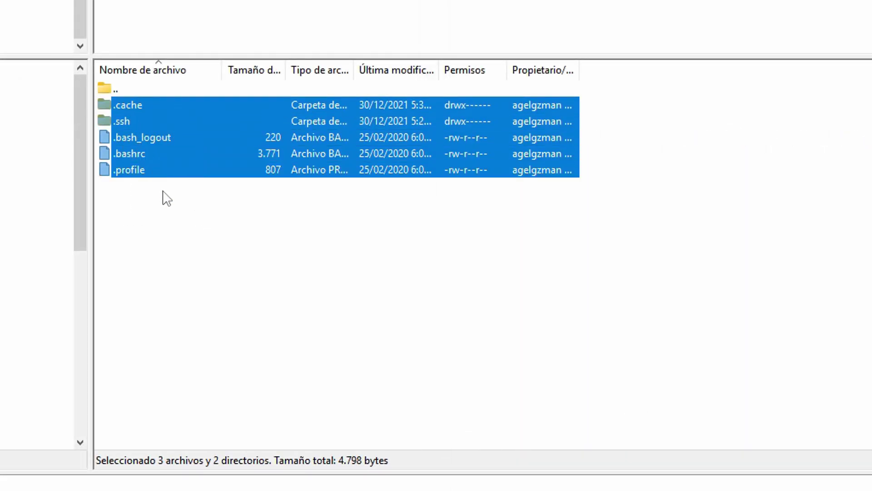
click(162, 191)
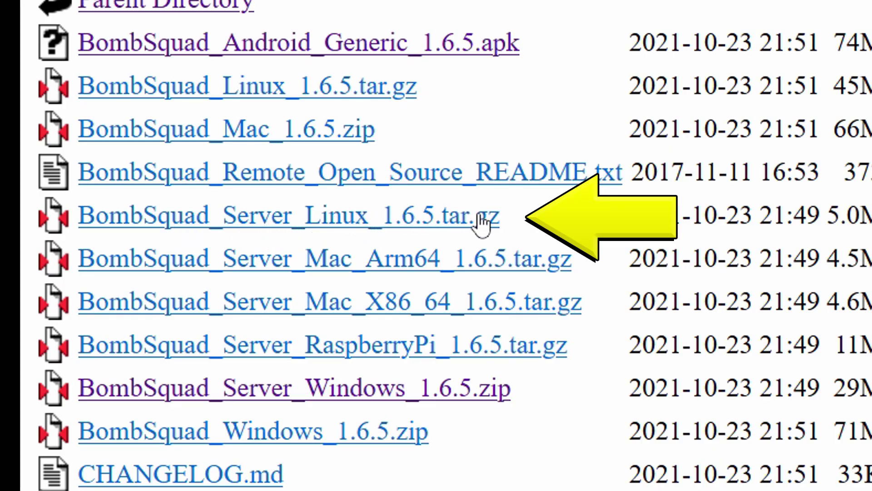
click(438, 219)
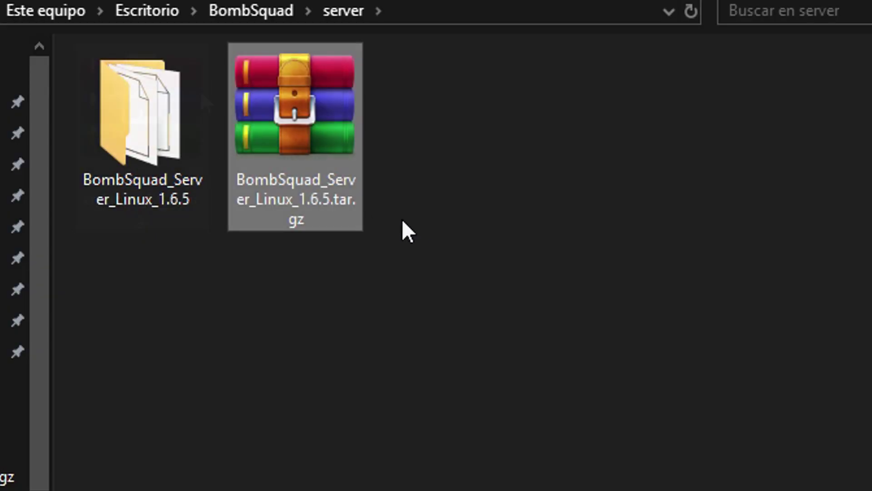
Rename the extracted folder to server, upload it to the VM, then open it and select config.yaml
click(170, 124)
click(140, 191)
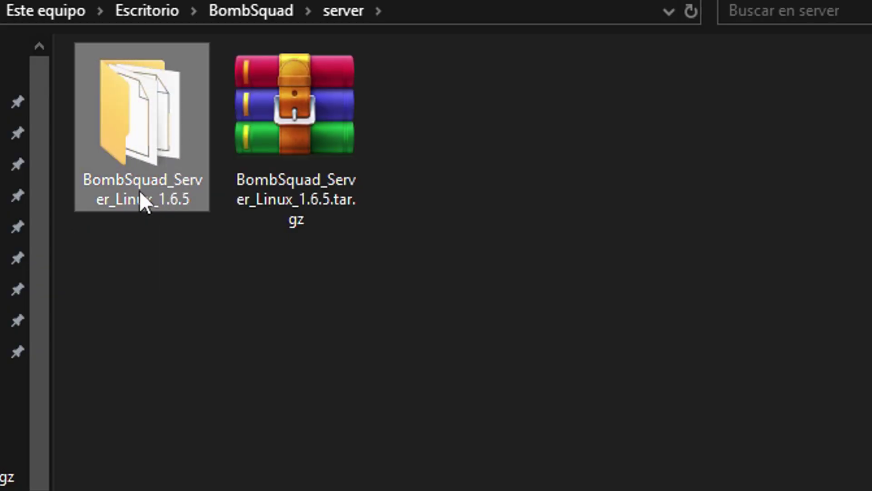
text(server)
key(Return)
drag(141, 109, 554, 242)
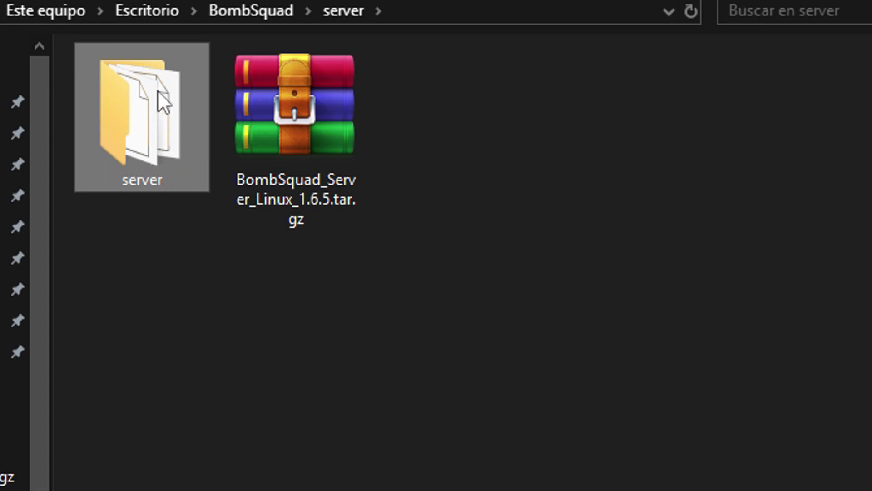
double_click(157, 90)
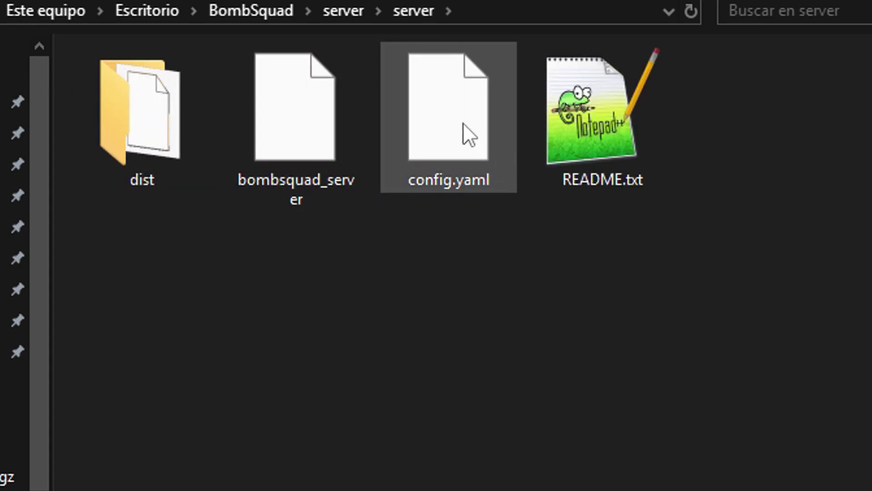
click(450, 110)
In config.yaml, uncomment party_name and change its value from FFA to byANG3L
right_click(443, 113)
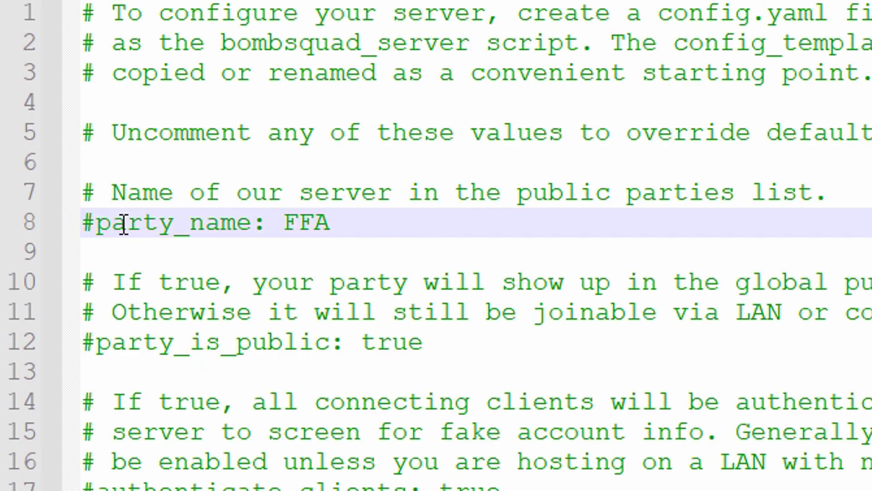
click(99, 227)
key(BackSpace)
click(339, 224)
key(BackSpace)
key(BackSpace)
key(BackSpace)
text(byA)
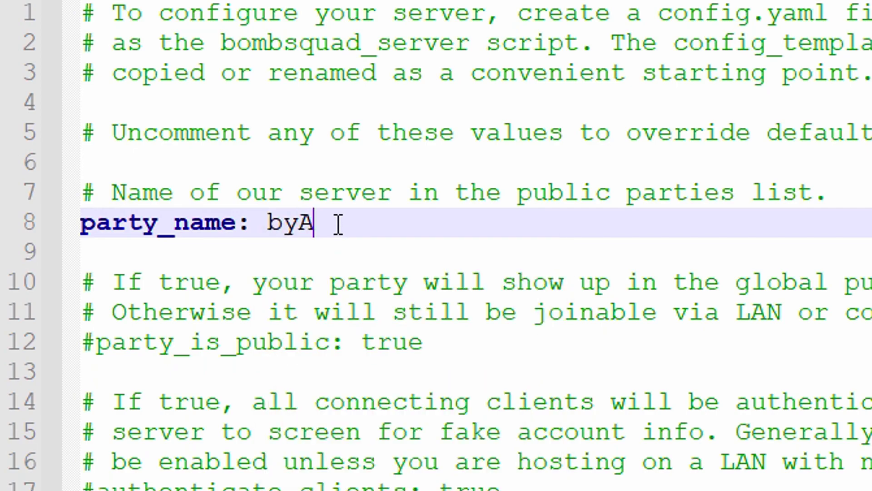
text(NG3L)
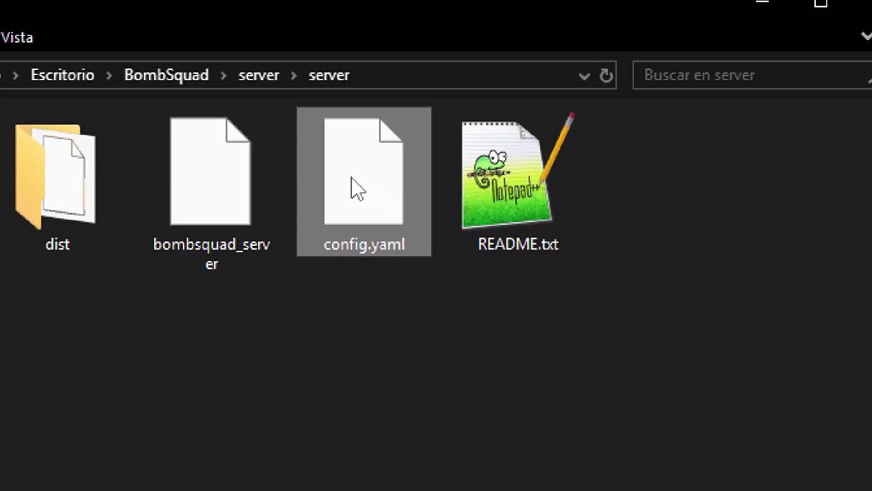
Upload the edited config.yaml to the VM's server folder, overwriting the existing copy
drag(351, 186, 449, 350)
drag(239, 325, 403, 292)
click(550, 384)
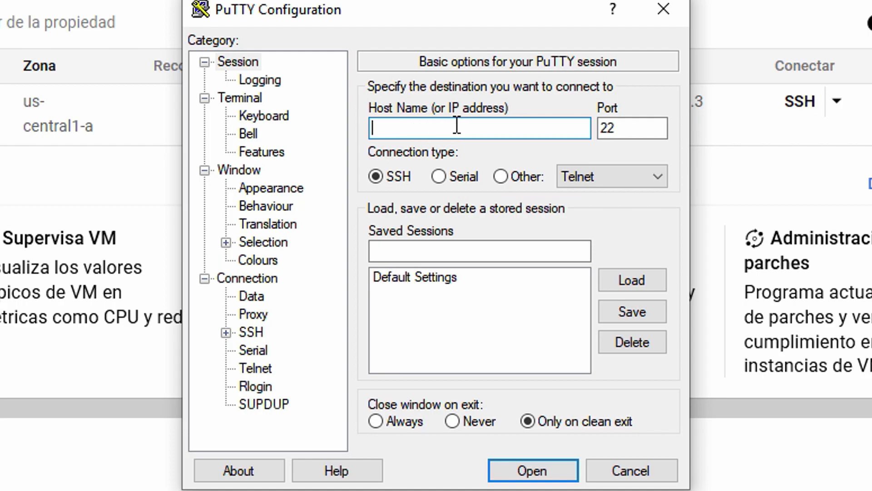
Set the host to the account username @ the VM's external IP and save session server
text(agelgzman@)
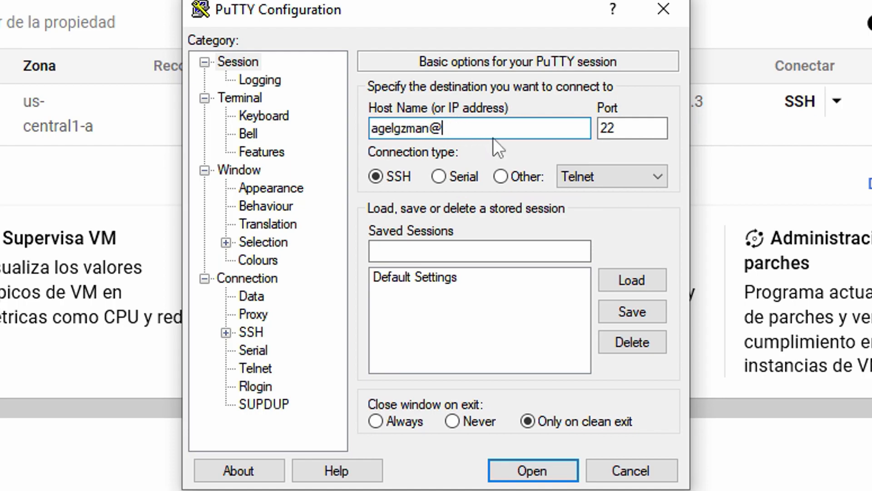
key(alt+Tab)
click(626, 127)
key(alt+Tab)
key(ctrl+v)
click(420, 247)
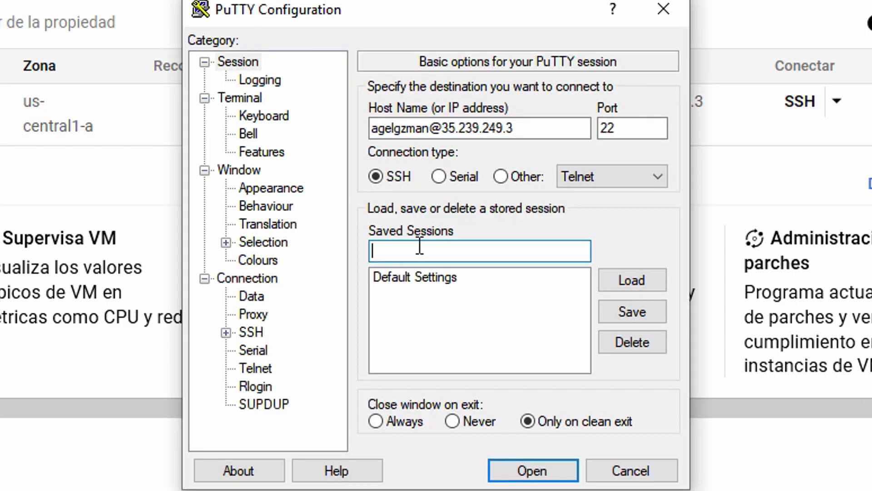
text(server)
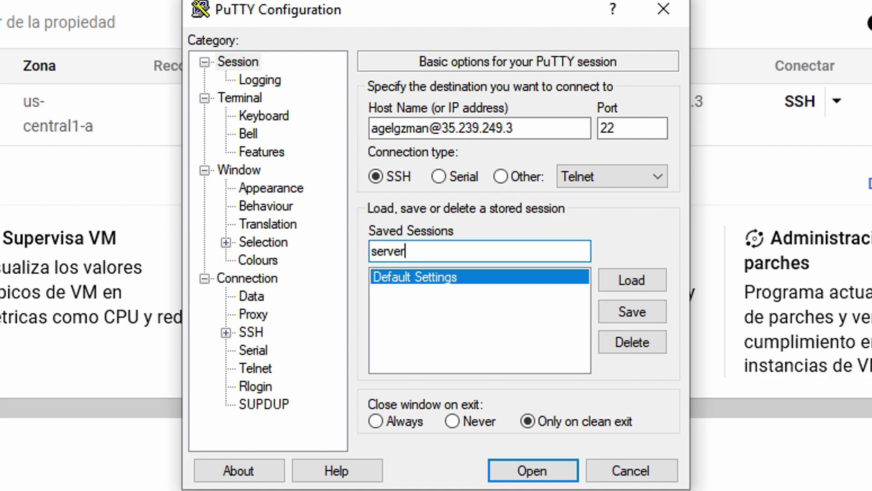
click(641, 313)
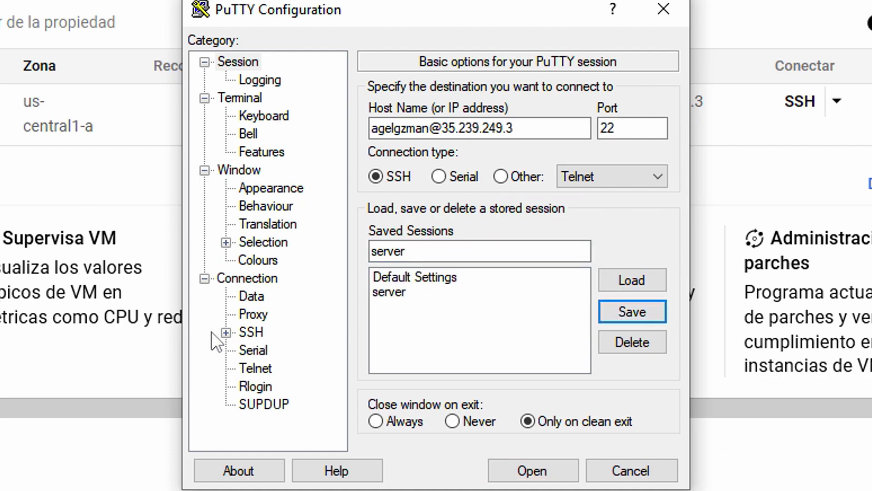
Attach the private key under SSH Auth, resave the server session, and connect, trusting the host key
click(225, 332)
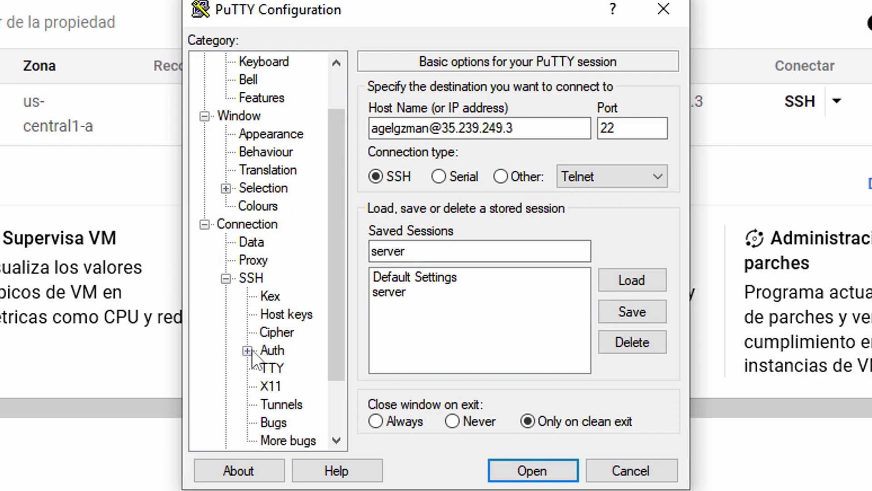
click(265, 349)
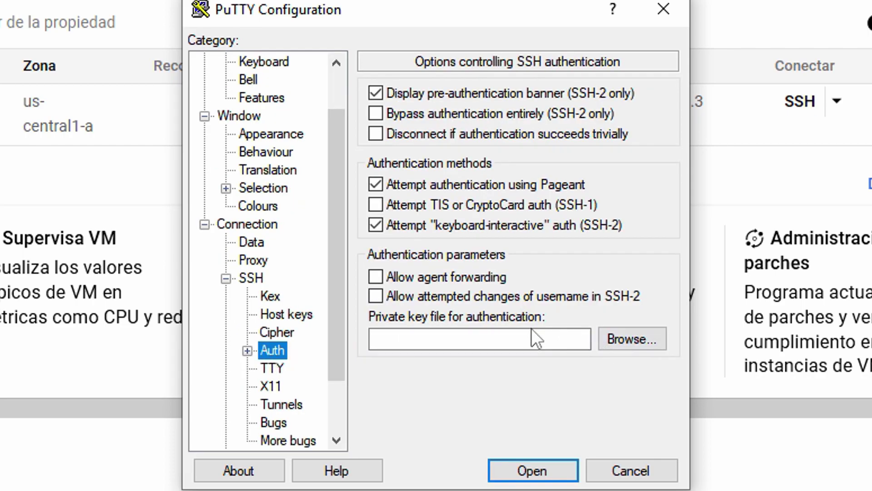
click(637, 345)
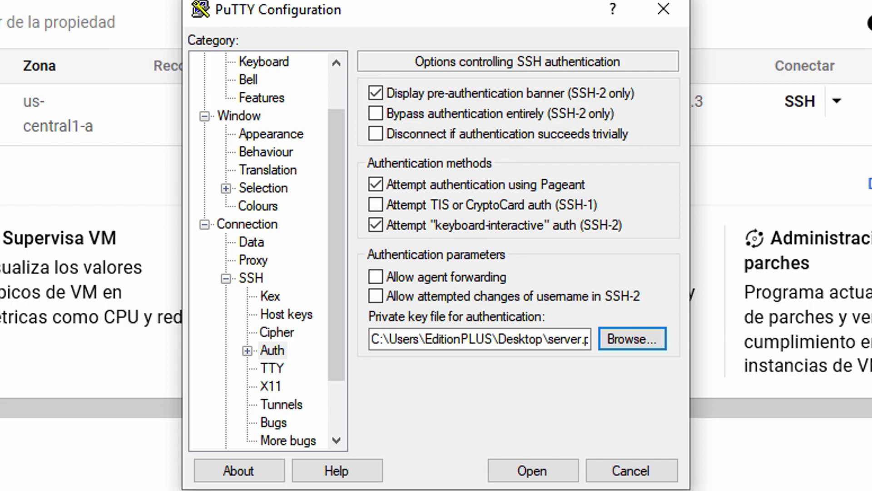
scroll(279, 219, up, 1)
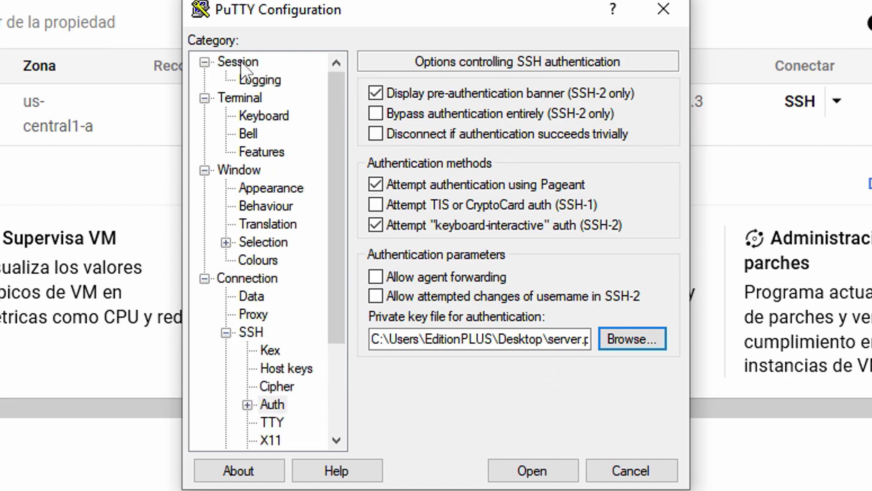
click(241, 61)
click(644, 313)
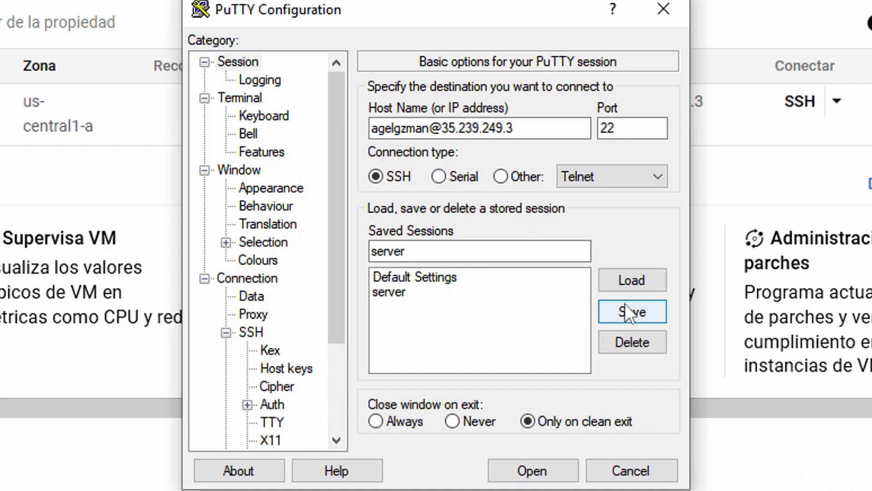
click(542, 471)
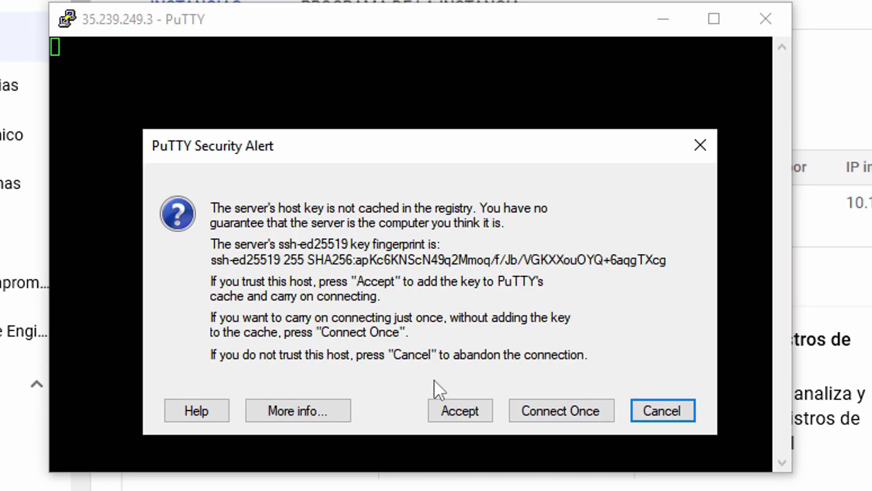
click(459, 412)
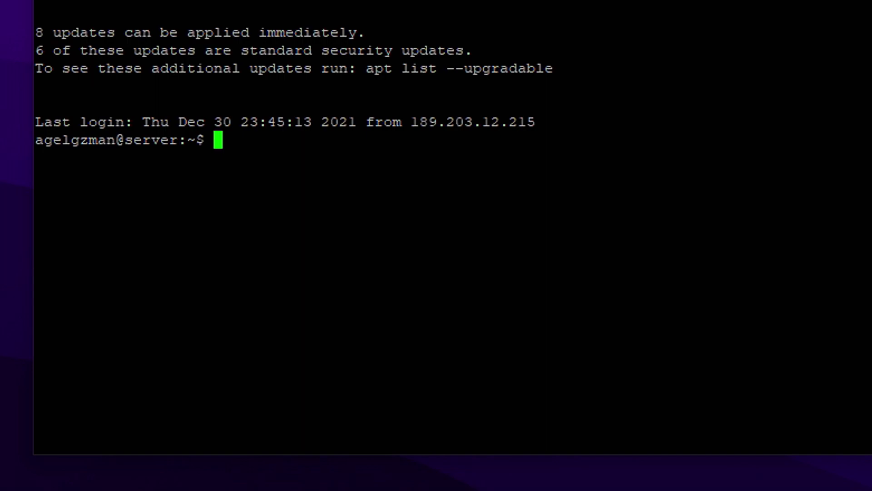
Run sudo apt update, then install python3.9, confirming with y
text(sudo apt update)
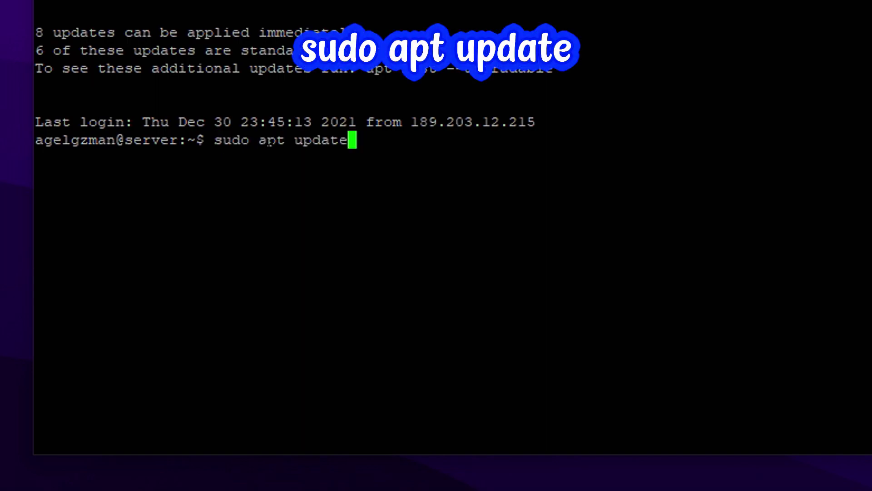
key(Return)
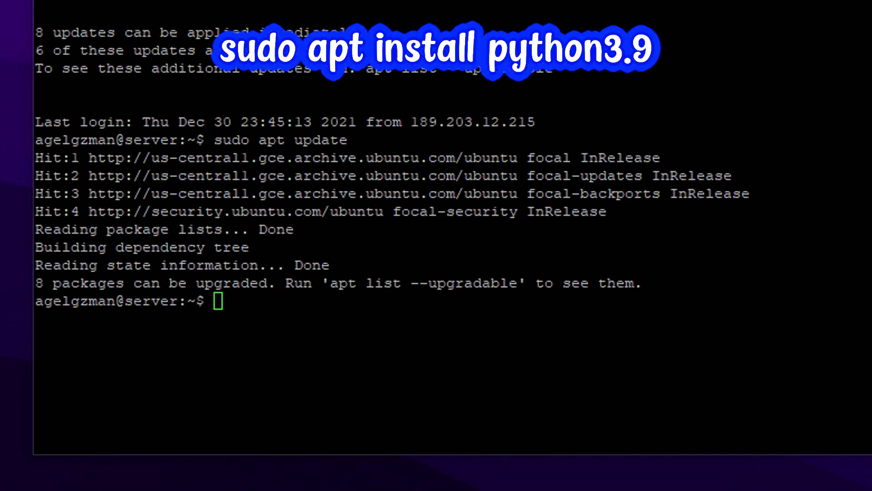
text(sudo apt install python3.9)
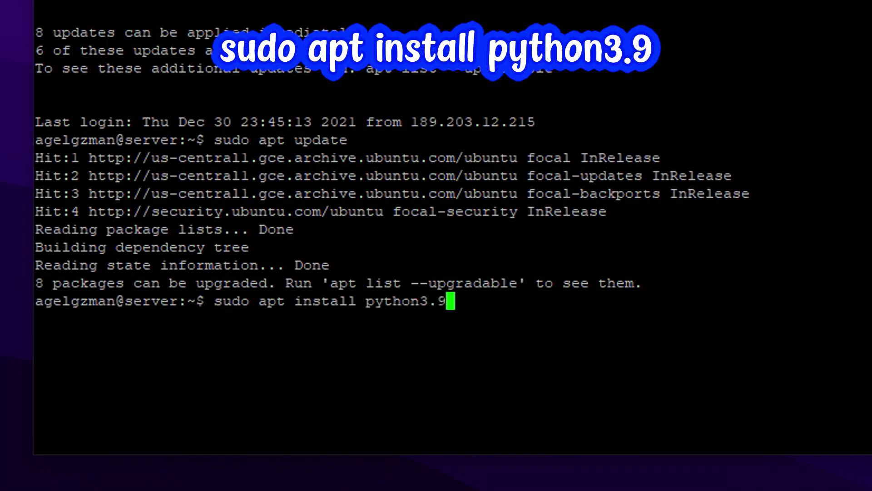
key(Return)
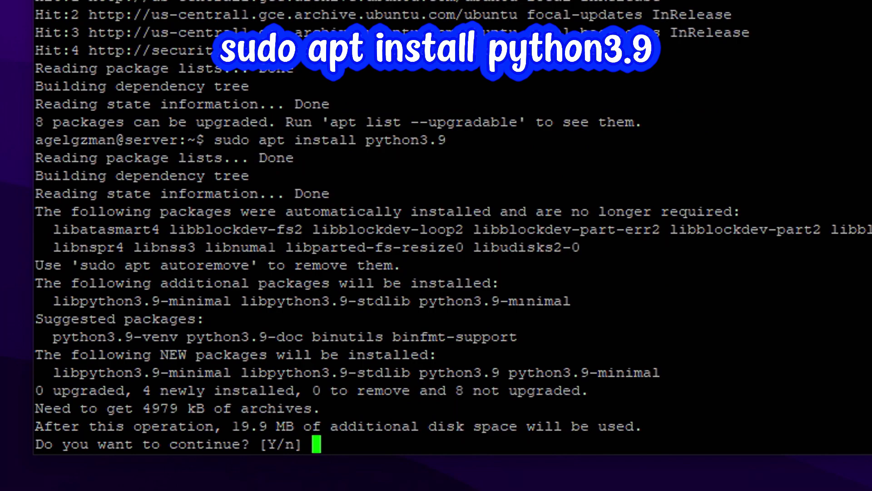
text(y)
key(Return)
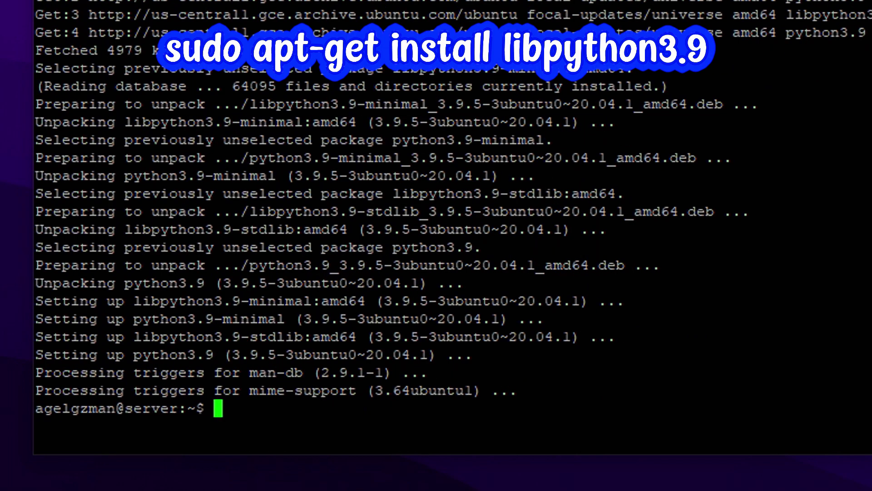
Install libpython3.9 with apt-get and change into the server folder
text(sudo apt-get install libpython3.9)
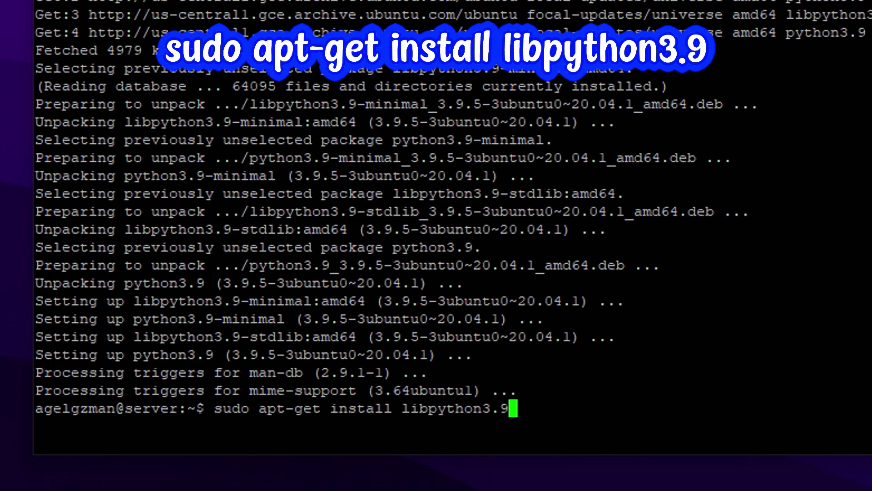
key(Return)
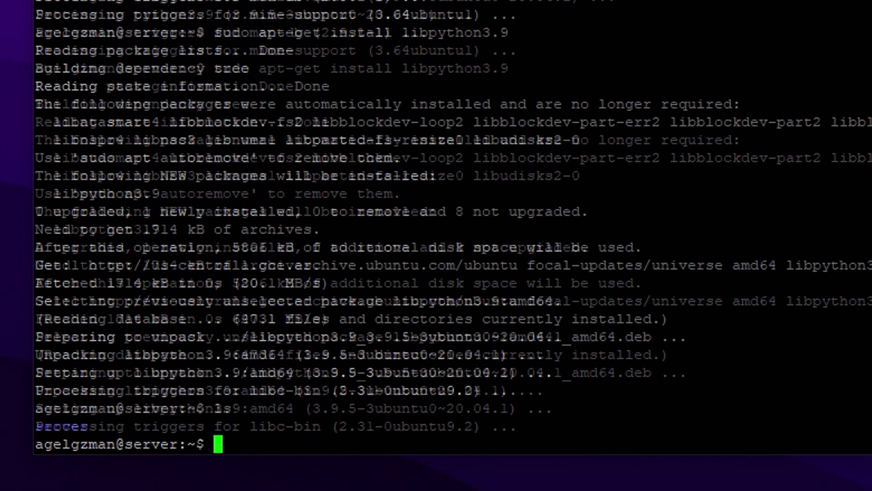
text(cd server)
key(Return)
Start tmux and chmod 777 bombsquad_server, config.yaml and dist/bombsquad_headless
text(tmux)
key(Return)
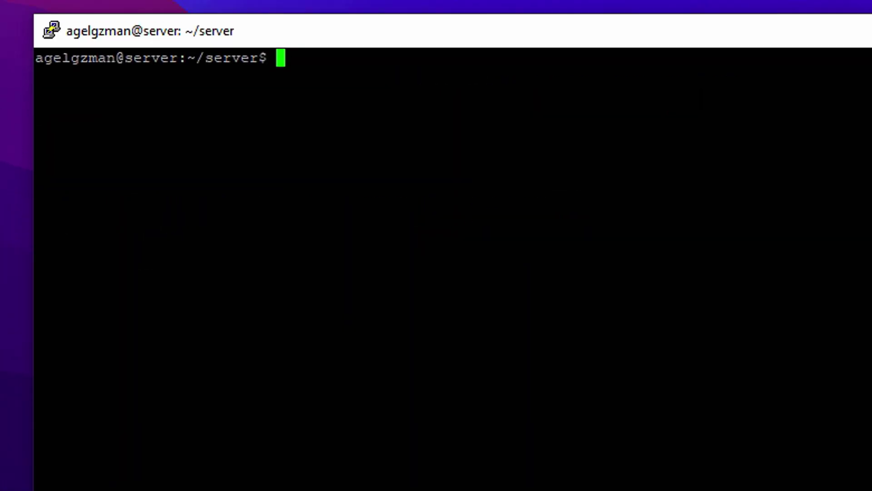
text(chmod 777 bombsquad_server)
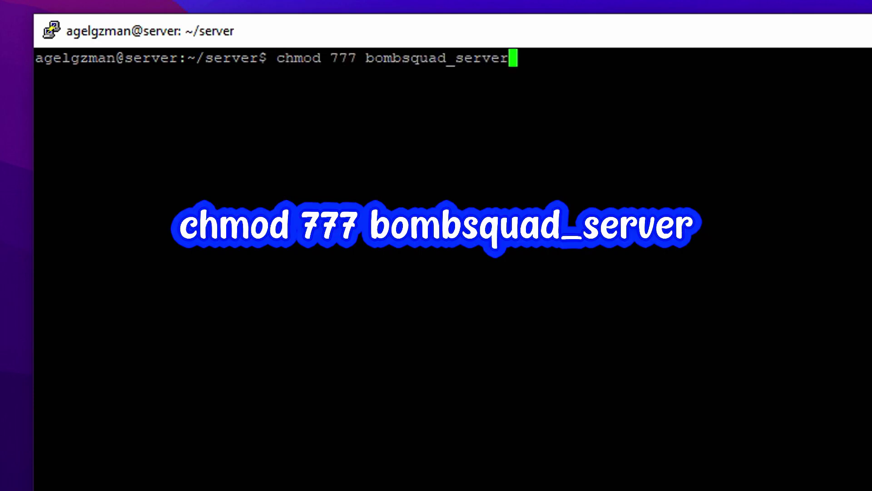
key(Return)
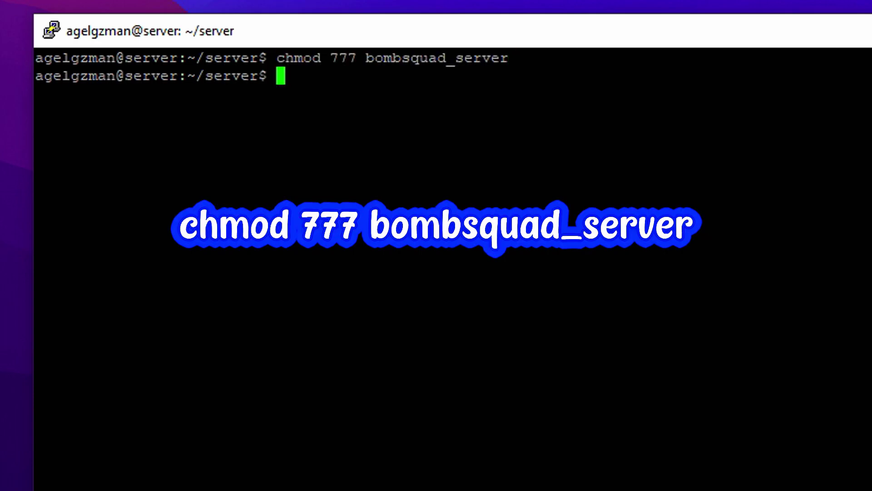
text(chmod 777 config.yaml)
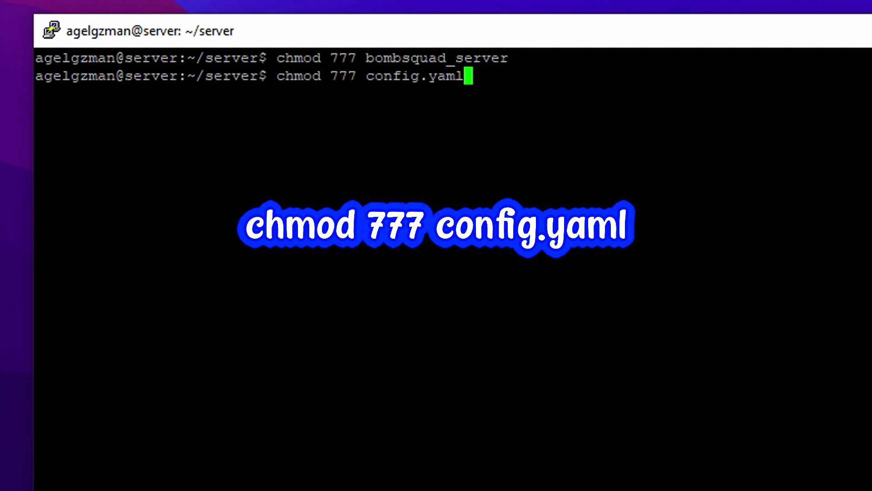
key(Return)
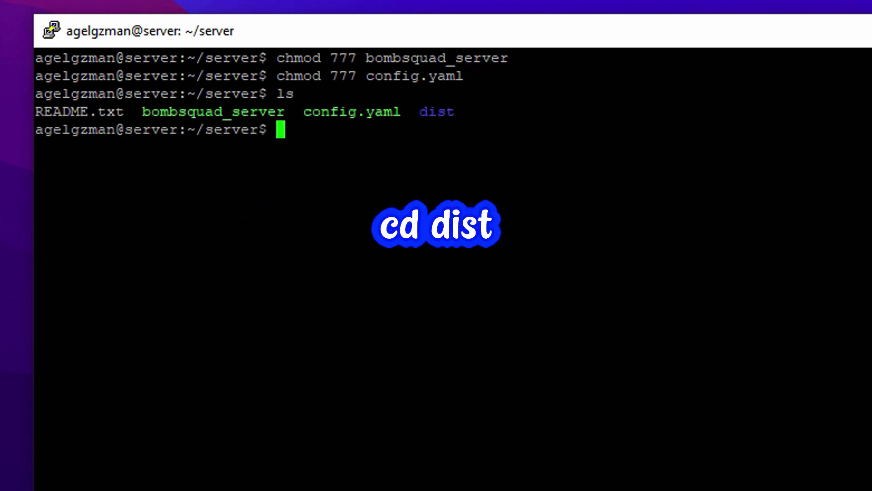
text(cd)
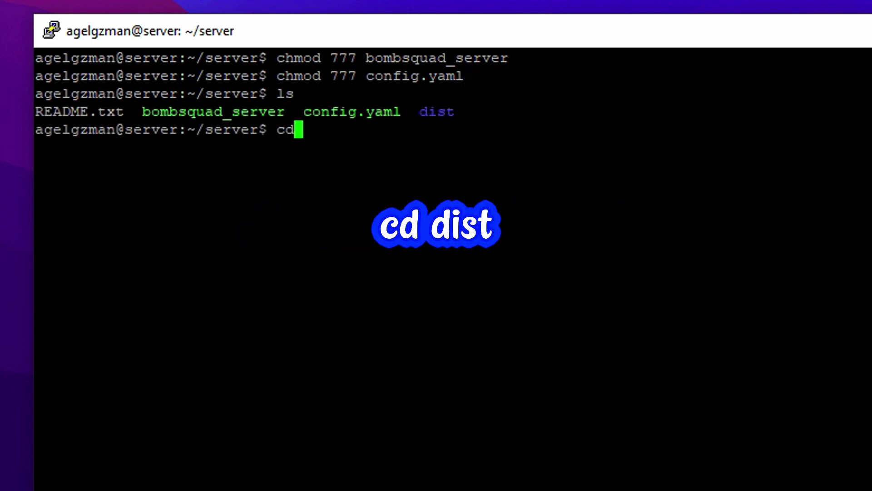
text( dist)
key(Return)
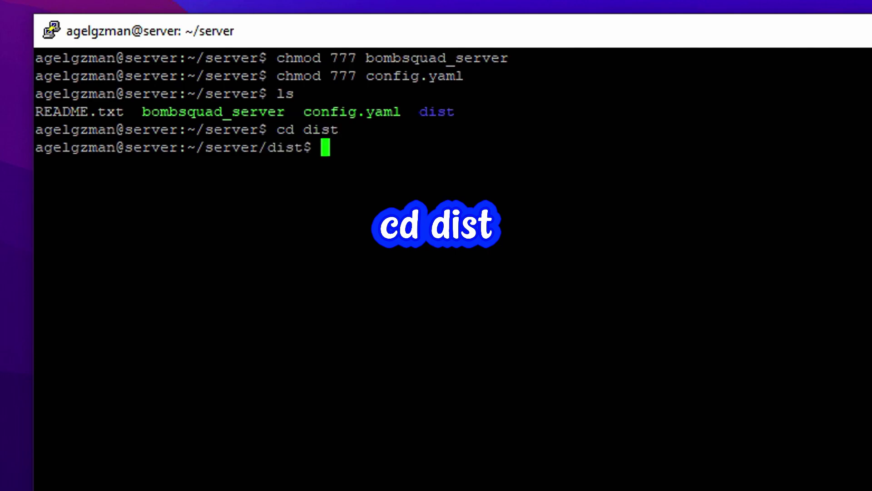
text(chmod 777 bombsquad_headless)
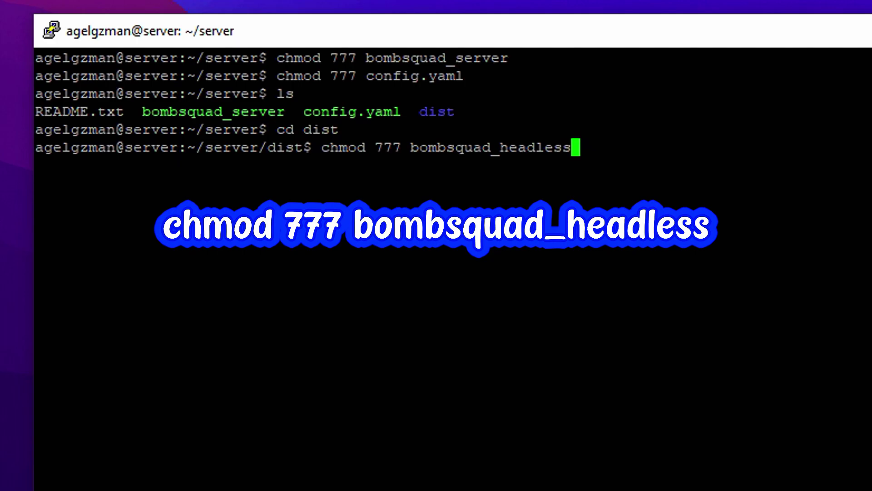
key(Return)
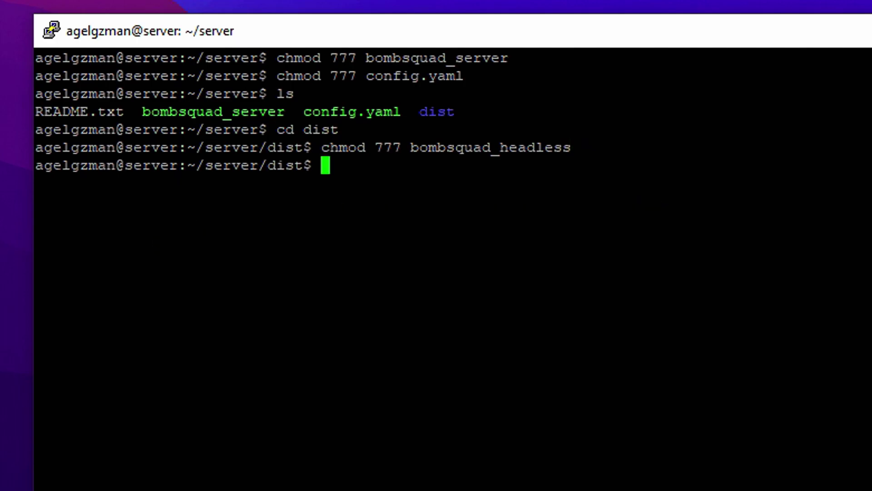
Return to ~/server and launch the server with python3.9 ./bombsquad_server
text(cd)
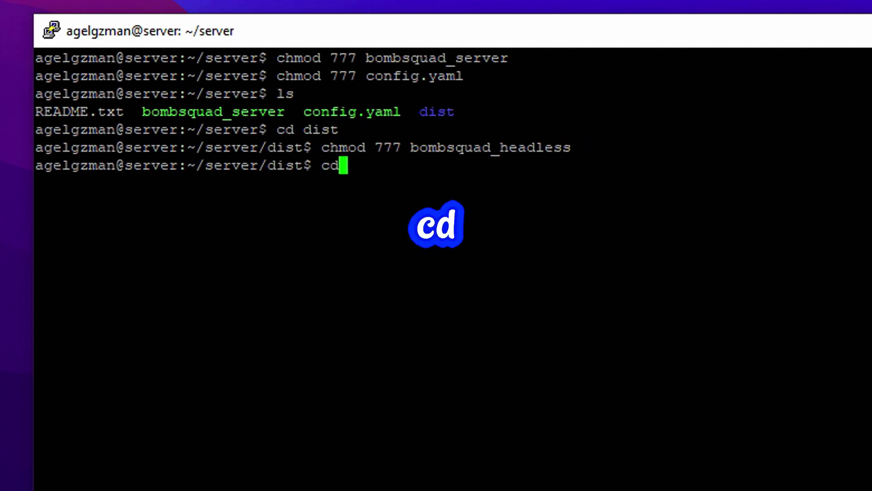
key(Return)
text(cd s)
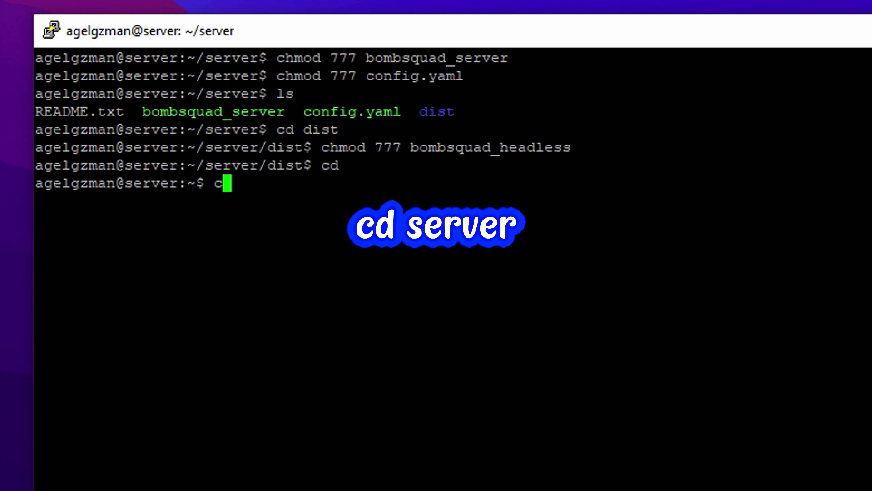
text(erver)
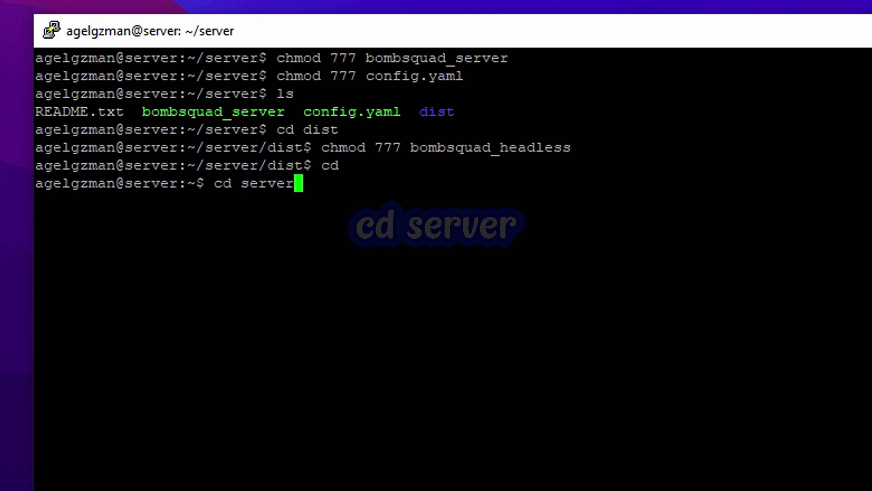
key(Return)
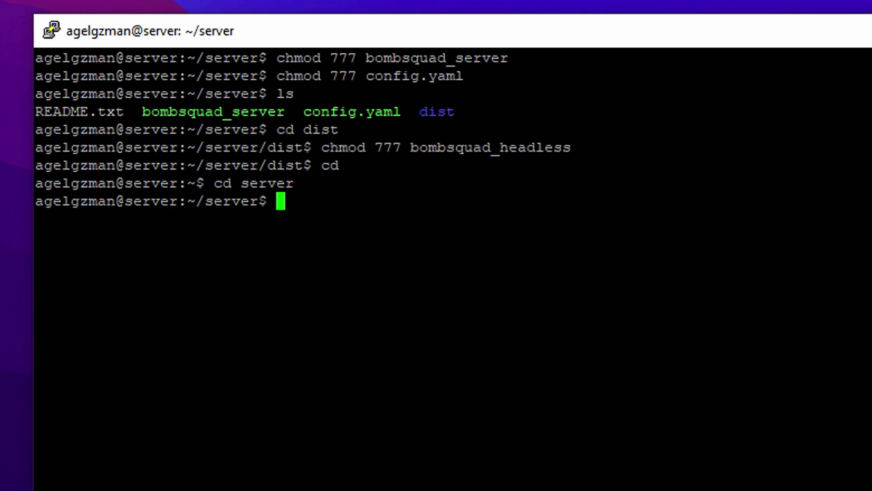
text(python3.9 ./bombsquad_server)
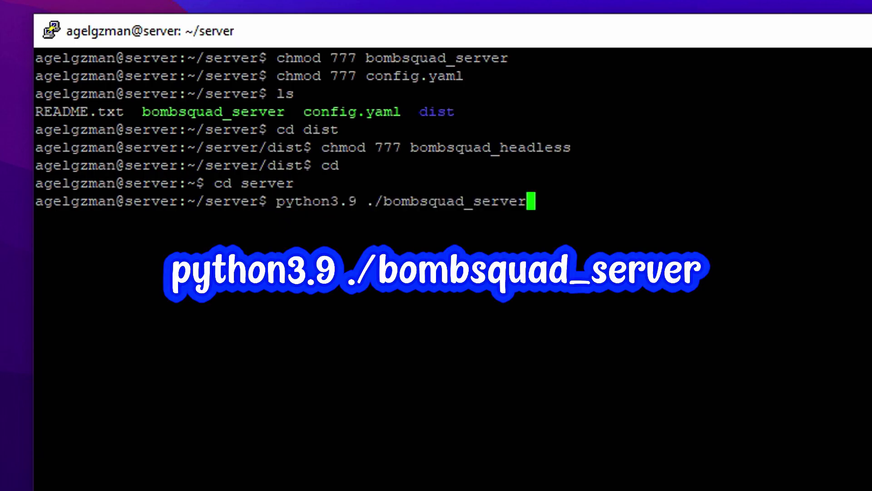
key(Return)
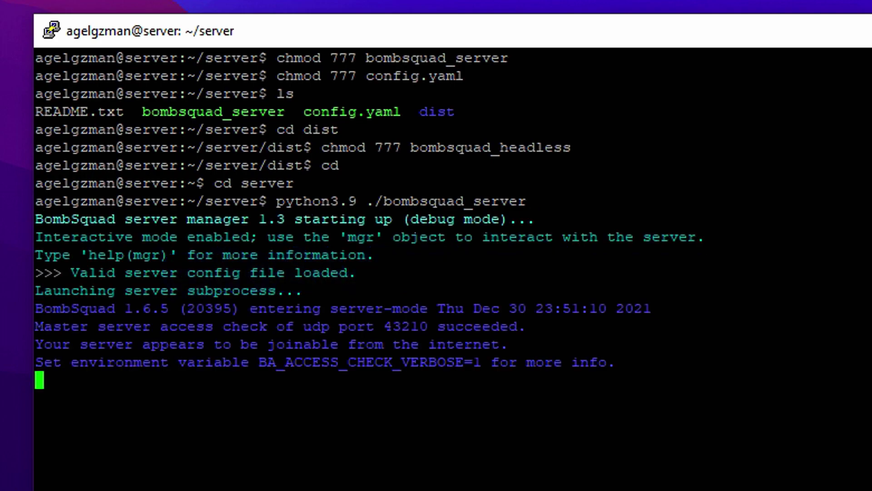